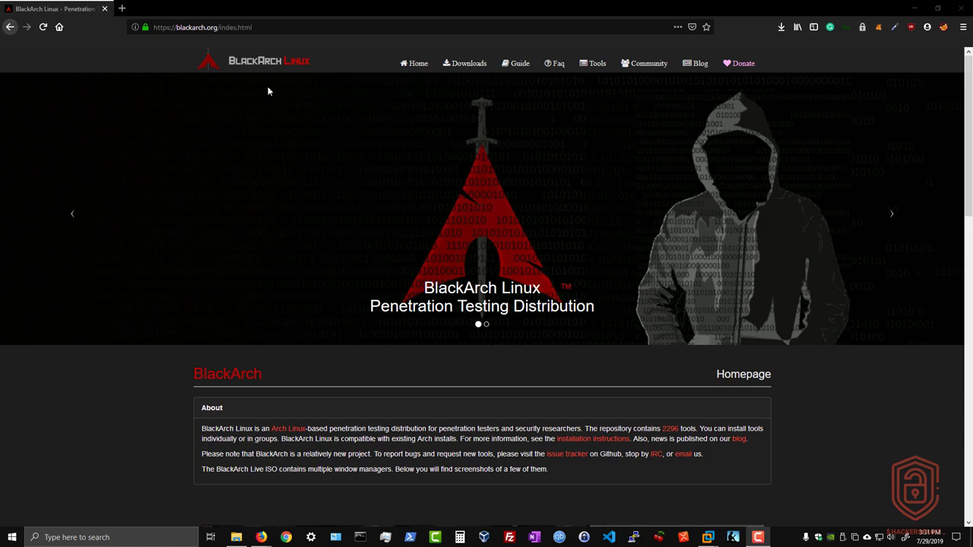
Open the BlackArch Downloads page in Firefox
scroll(280, 255, "down", 2)
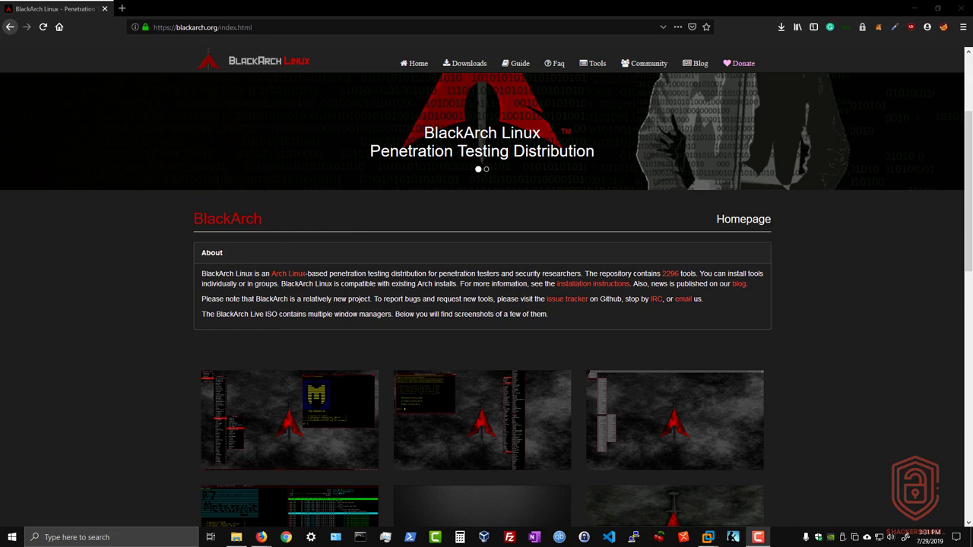
left_click_drag(217, 26, 189, 26)
left_click(189, 27)
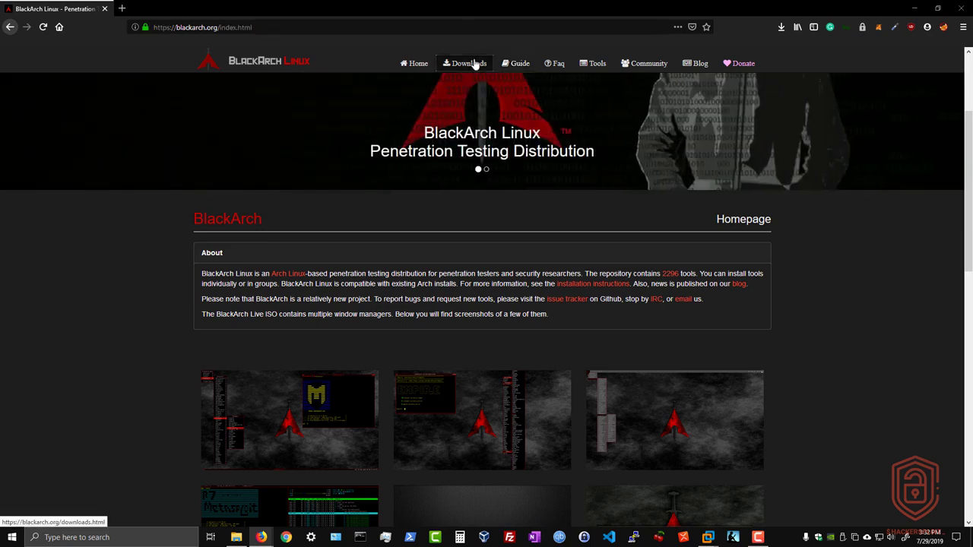
left_click(475, 64)
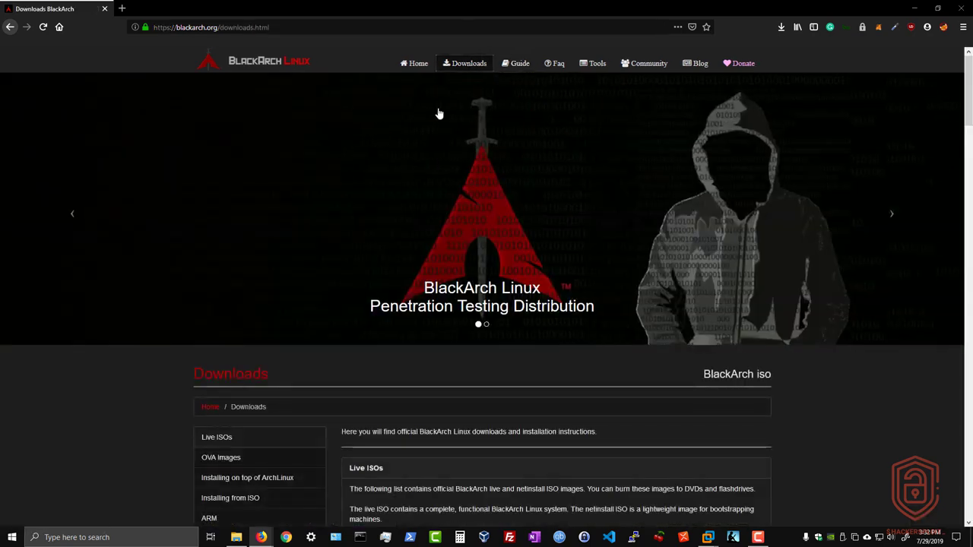
scroll(425, 111, "down", 4)
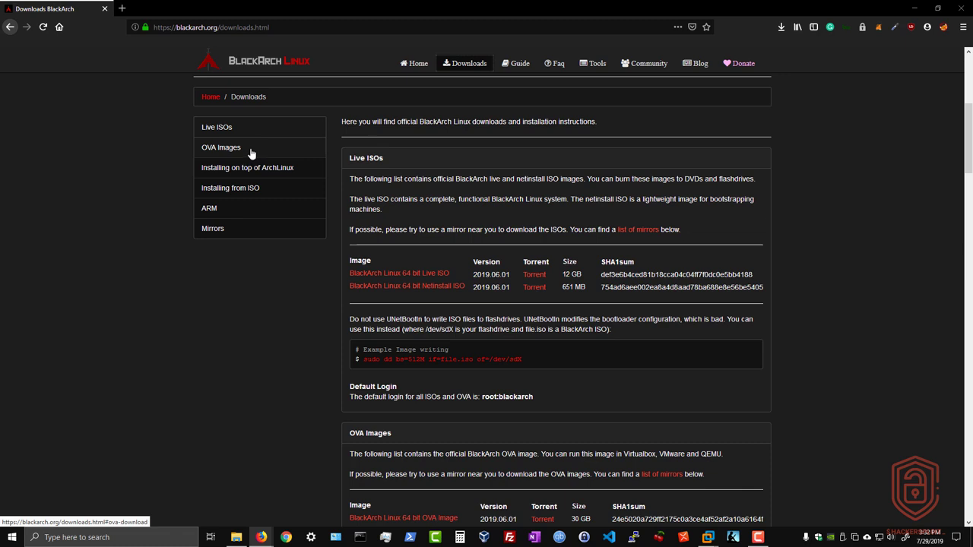
Visit the Installing on top of ArchLinux, Installing from ISO and ARM sections, then return to Live ISOs
left_click(263, 168)
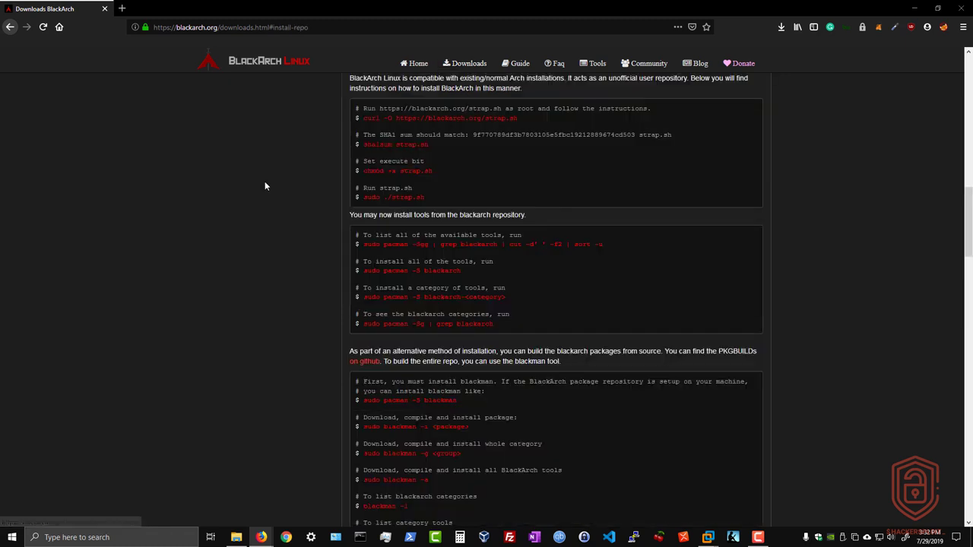
scroll(266, 181, "up", 10)
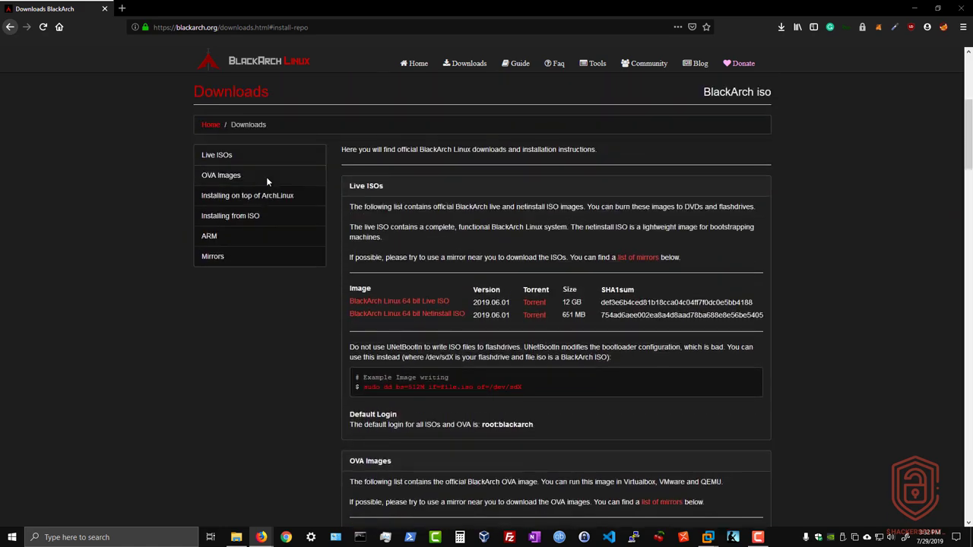
left_click(268, 218)
scroll(314, 234, "up", 3)
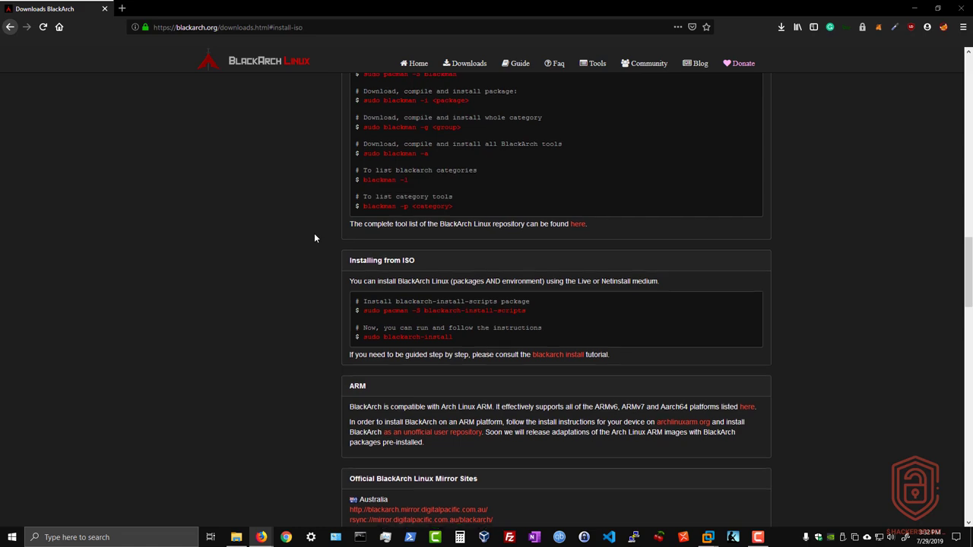
scroll(314, 235, "up", 15)
scroll(319, 240, "up", 3)
left_click(277, 371)
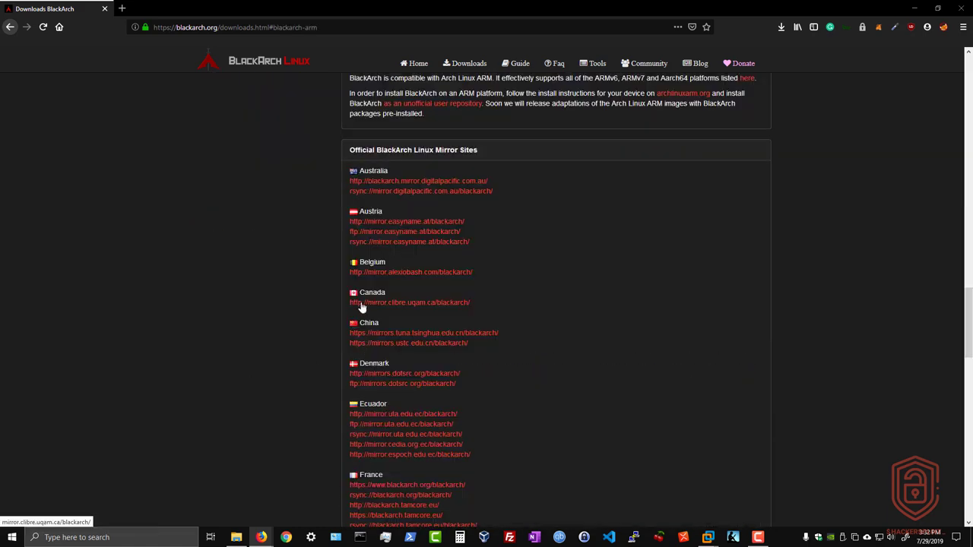
scroll(350, 311, "up", 10)
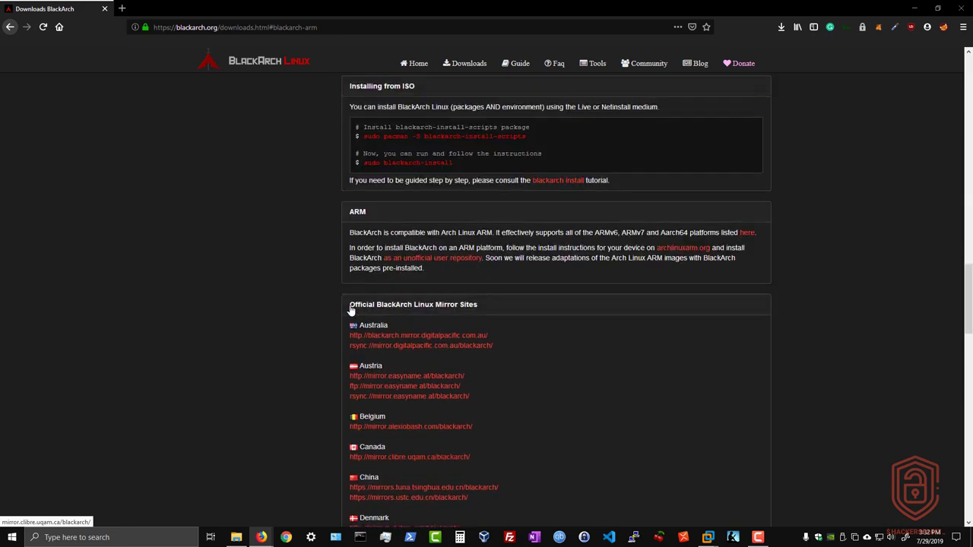
scroll(351, 310, "up", 15)
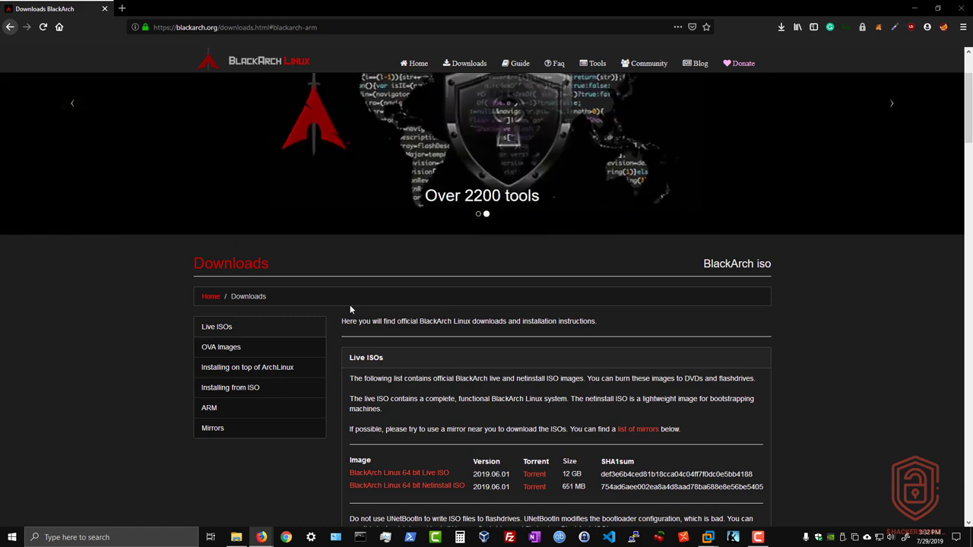
scroll(325, 314, "down", 2)
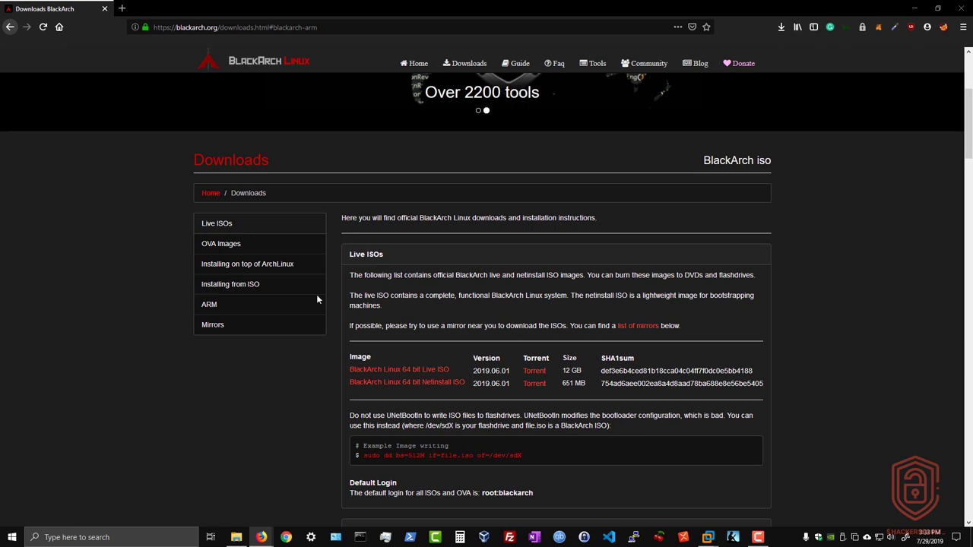
scroll(454, 266, "down", 3)
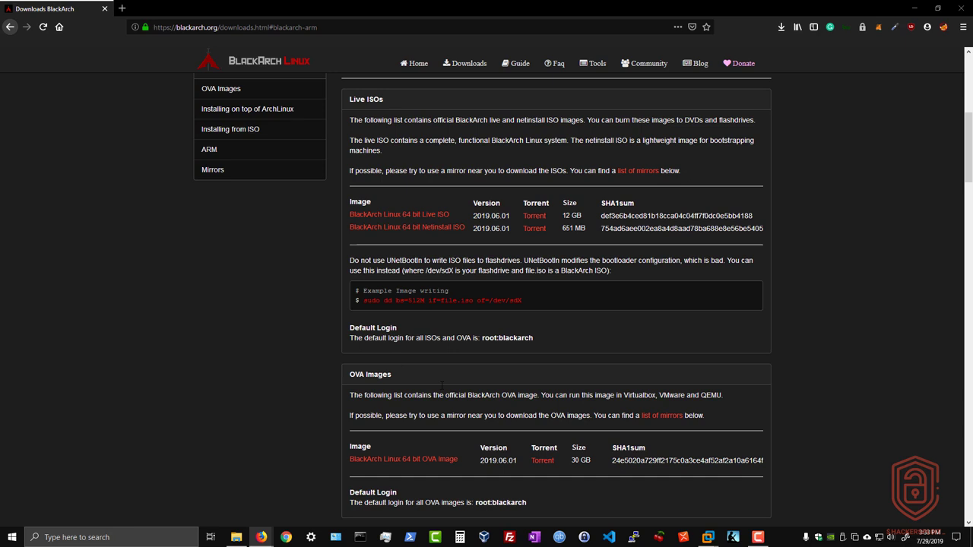
Highlight the OVA's 30 GB size, the Live ISO's 12 GB size and the Netinstall ISO name to compare them
scroll(442, 385, "down", 3)
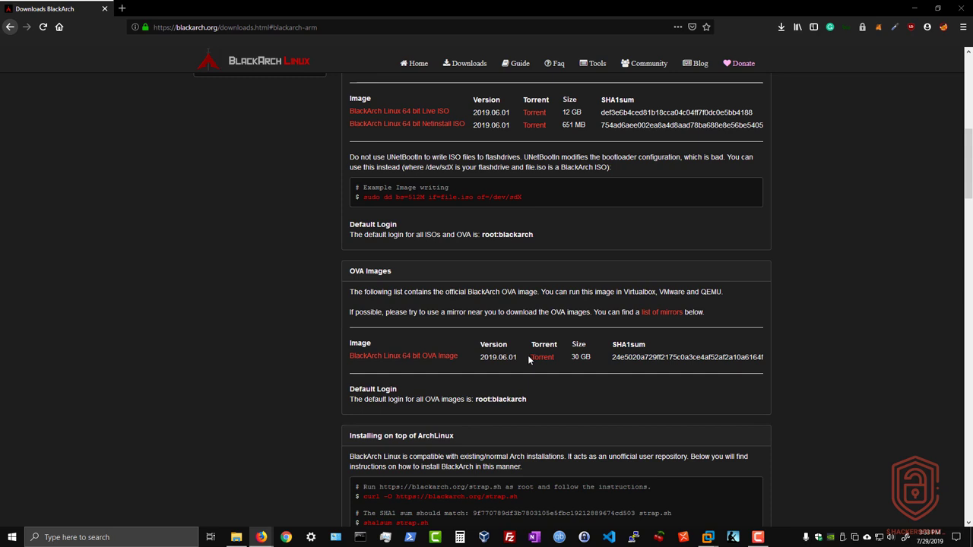
double_click(575, 357)
scroll(506, 317, "up", 6)
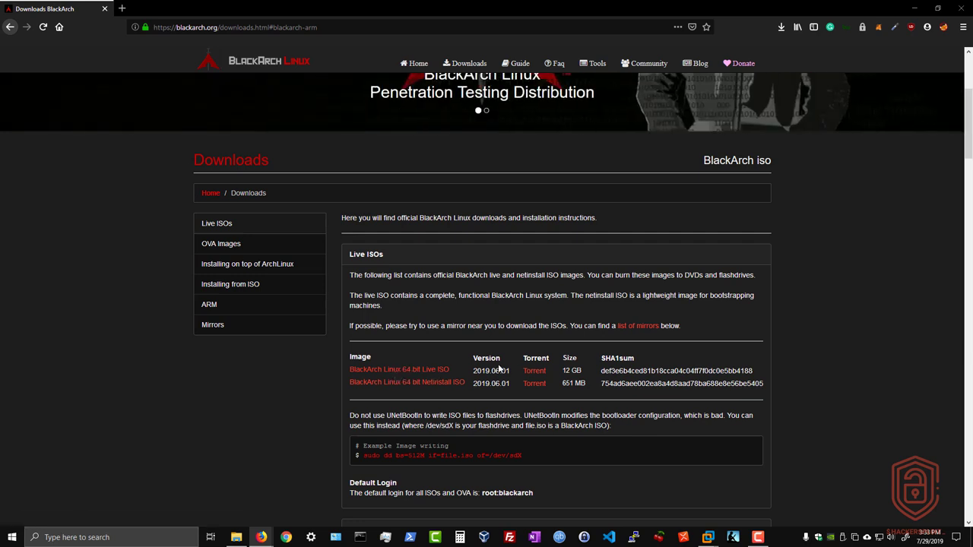
left_click_drag(562, 370, 582, 371)
left_click(382, 396)
left_click_drag(382, 396, 463, 392)
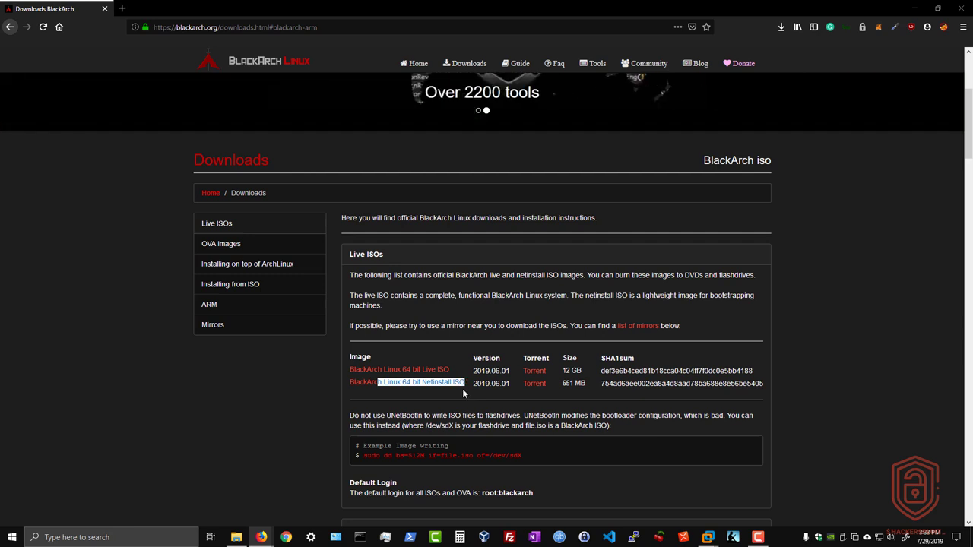
left_click(463, 393)
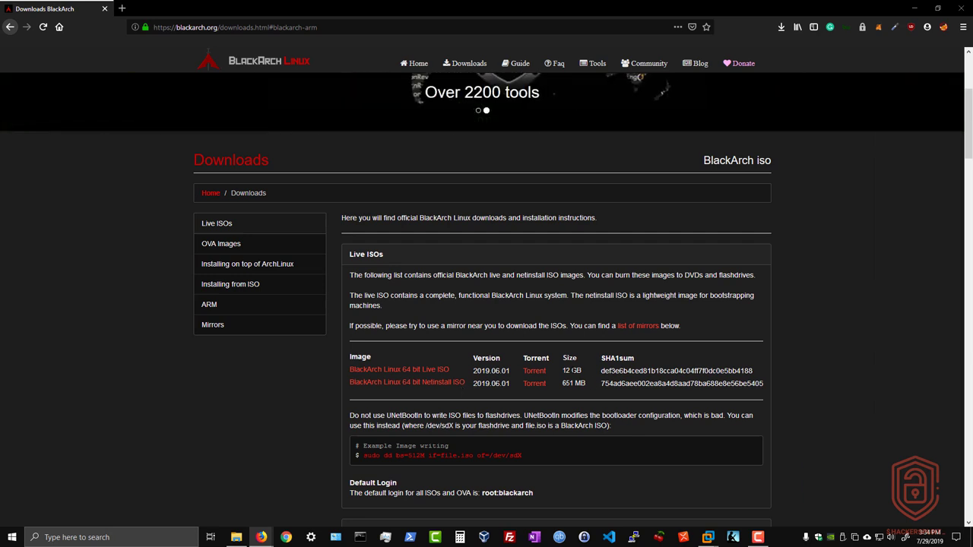
left_click_drag(563, 371, 581, 371)
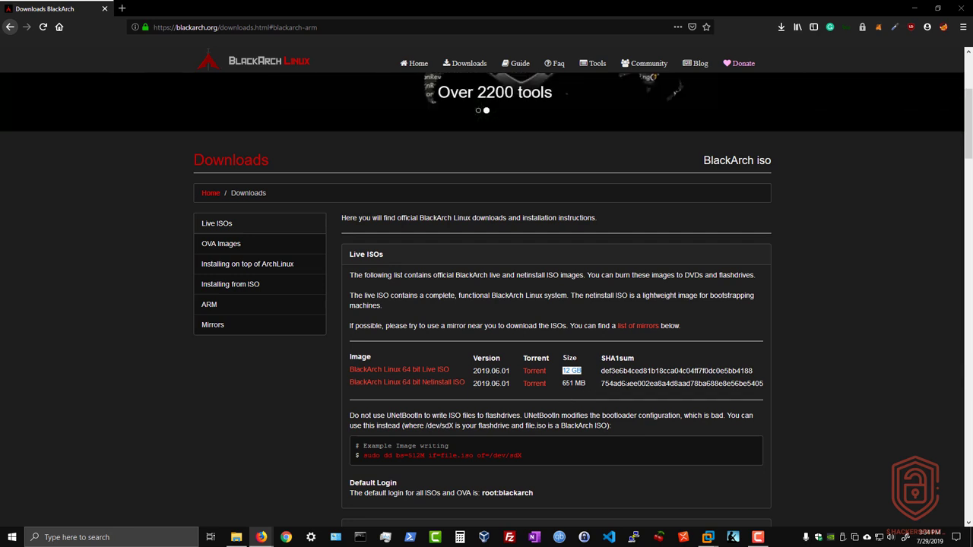
left_click(796, 342)
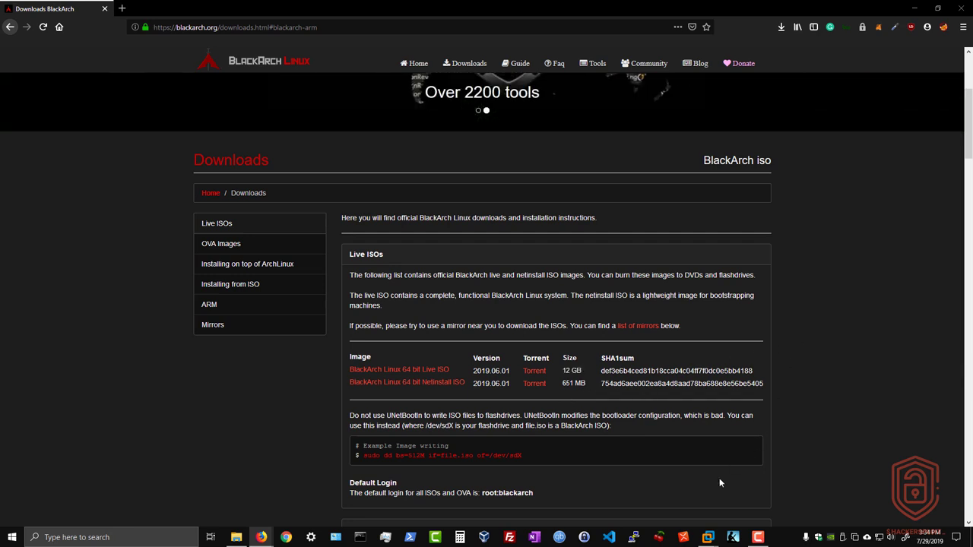
Switch to the BlackArch Linux VM and review its processor, network, 80 GB disk and 2048 MB memory settings
mouse_move(707, 536)
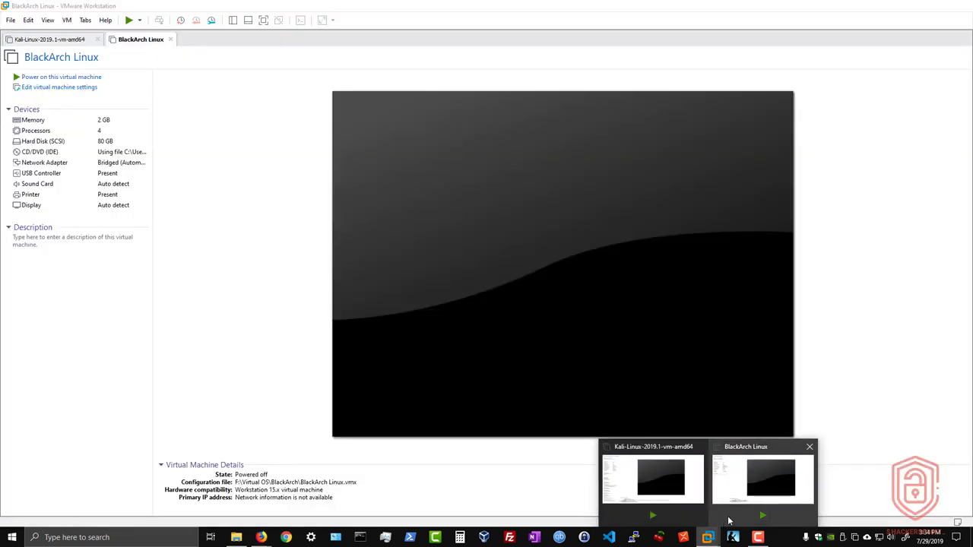
left_click(757, 473)
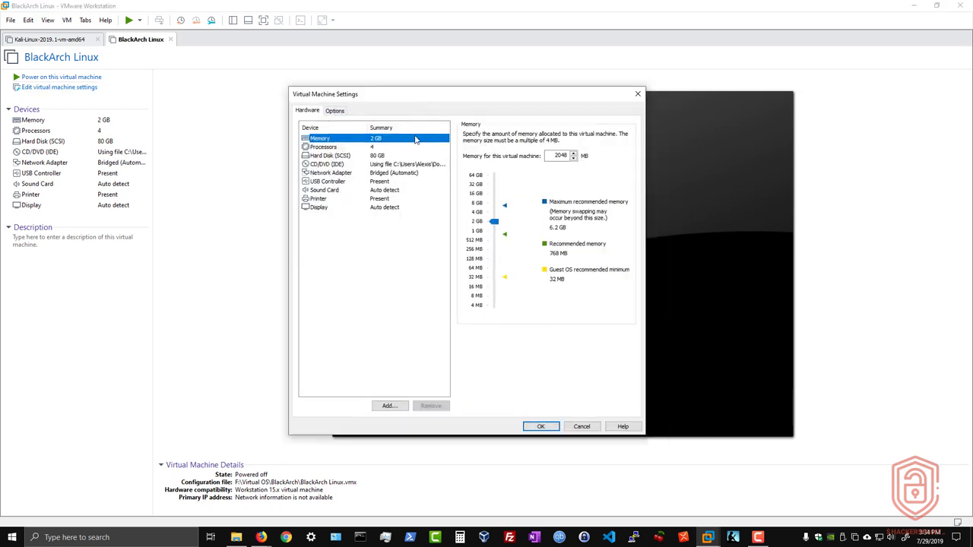
left_click(352, 148)
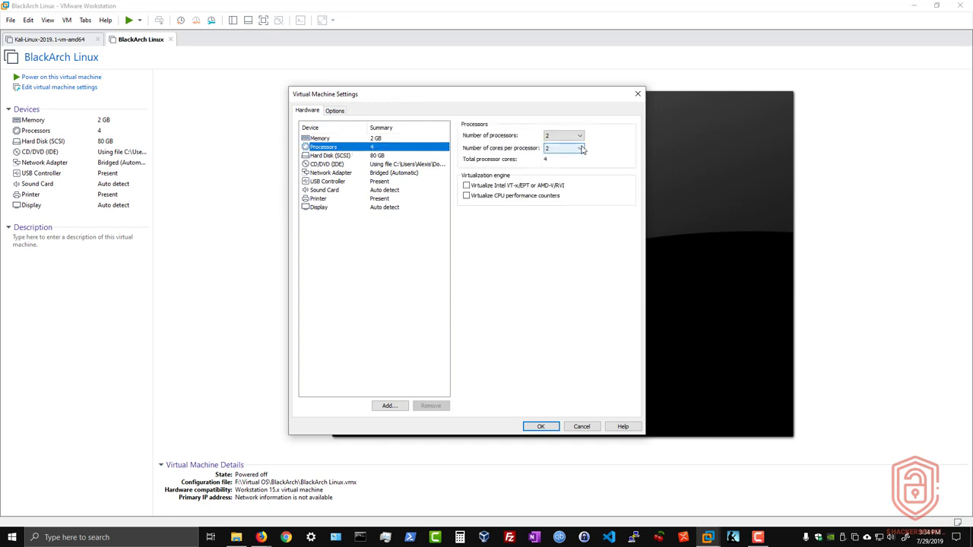
left_click(403, 174)
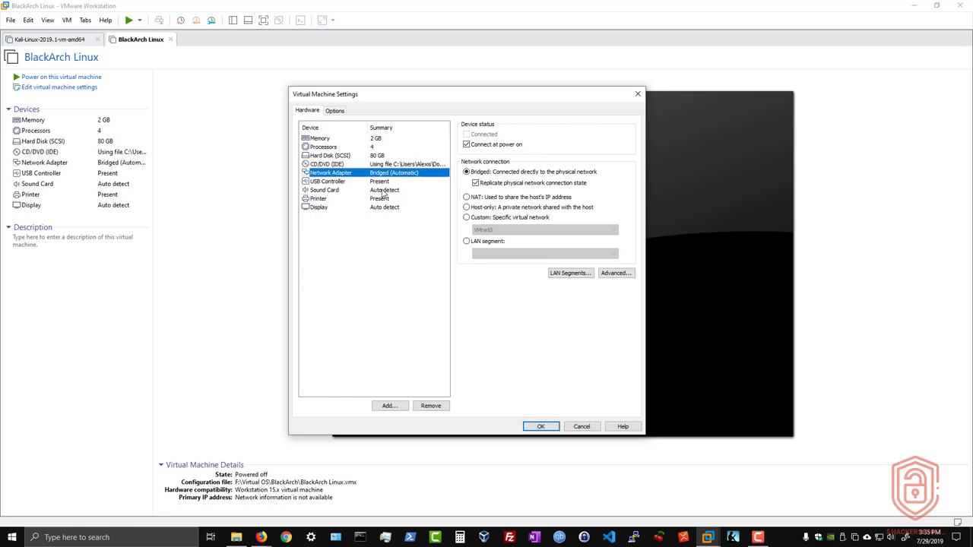
left_click(347, 156)
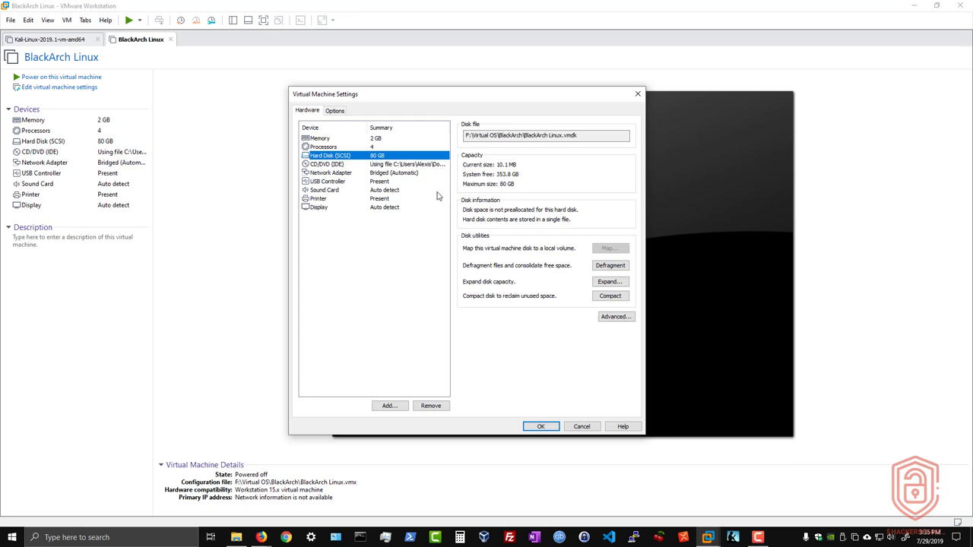
left_click(410, 142)
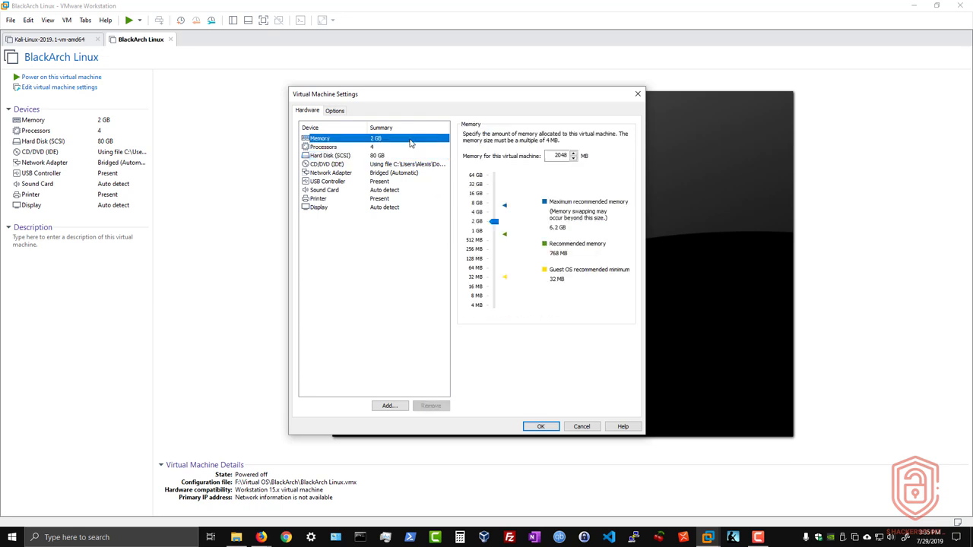
left_click_drag(450, 97, 457, 98)
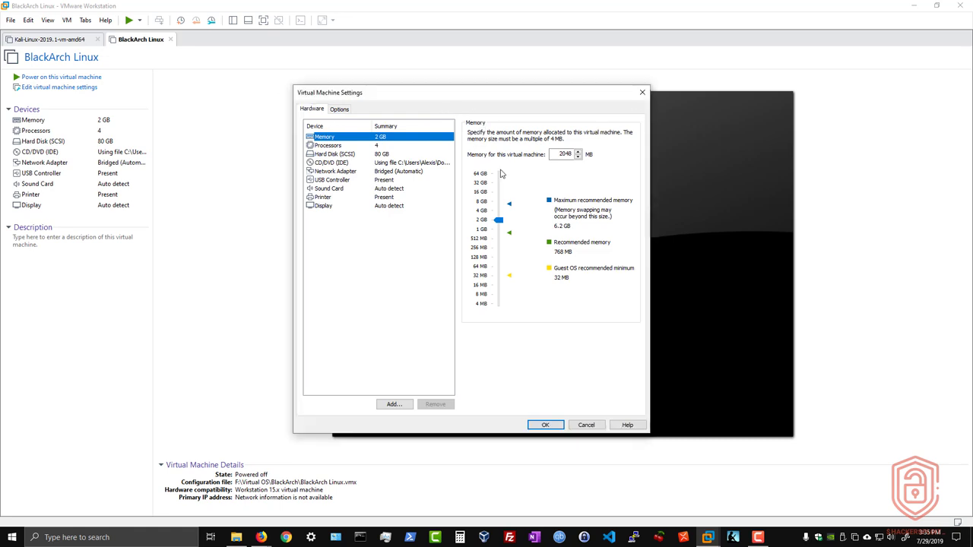
left_click(582, 427)
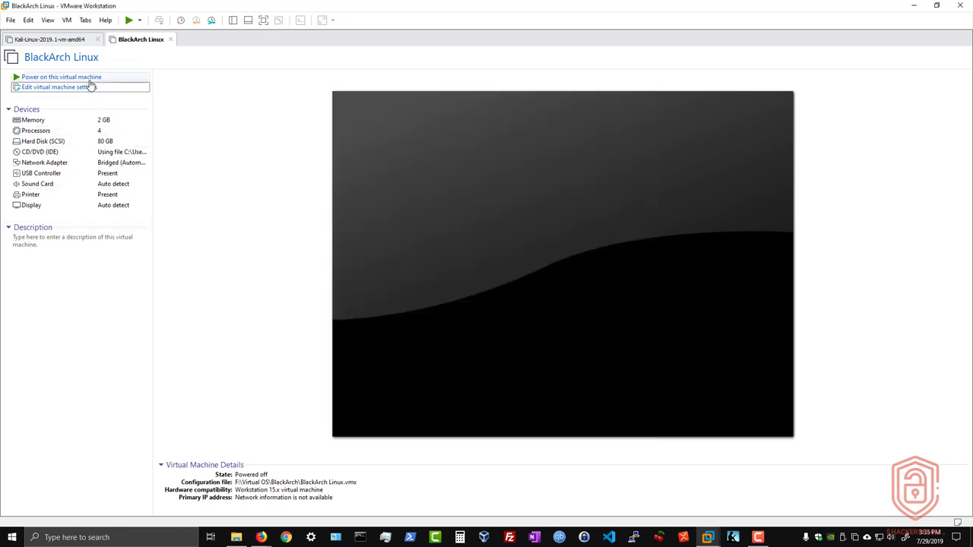
Power on the BlackArch Linux VM and boot the 'Boot BlackArch Linux' live entry
left_click(89, 78)
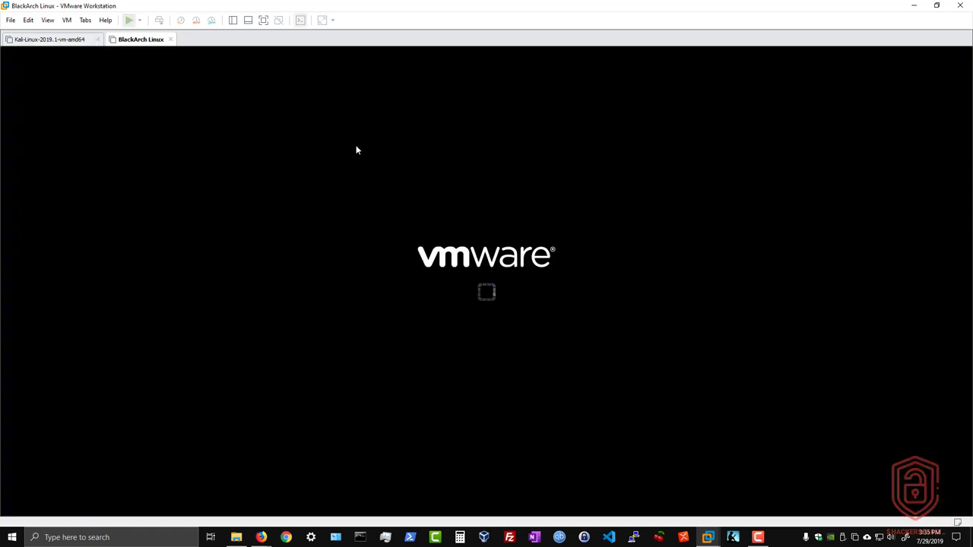
left_click(456, 222)
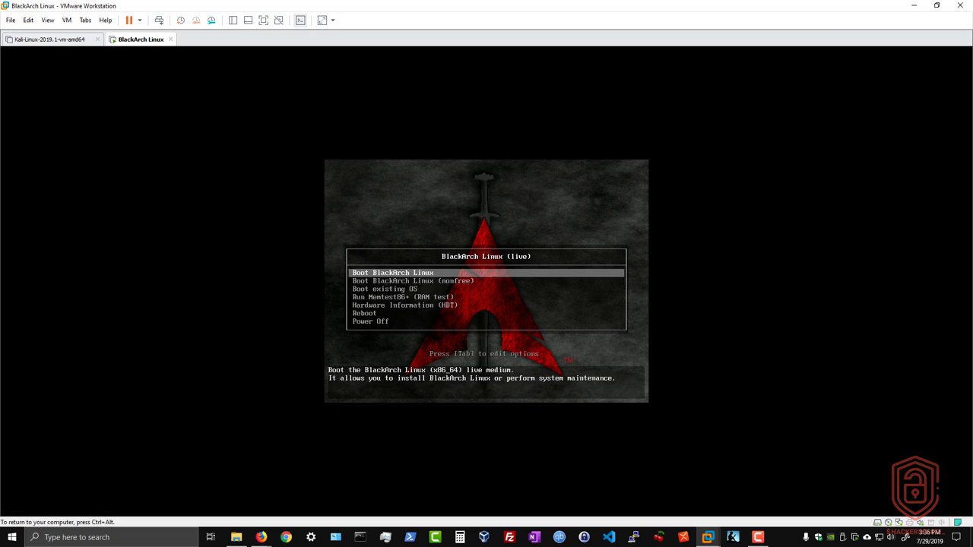
key("Down")
key("Up")
key("Return")
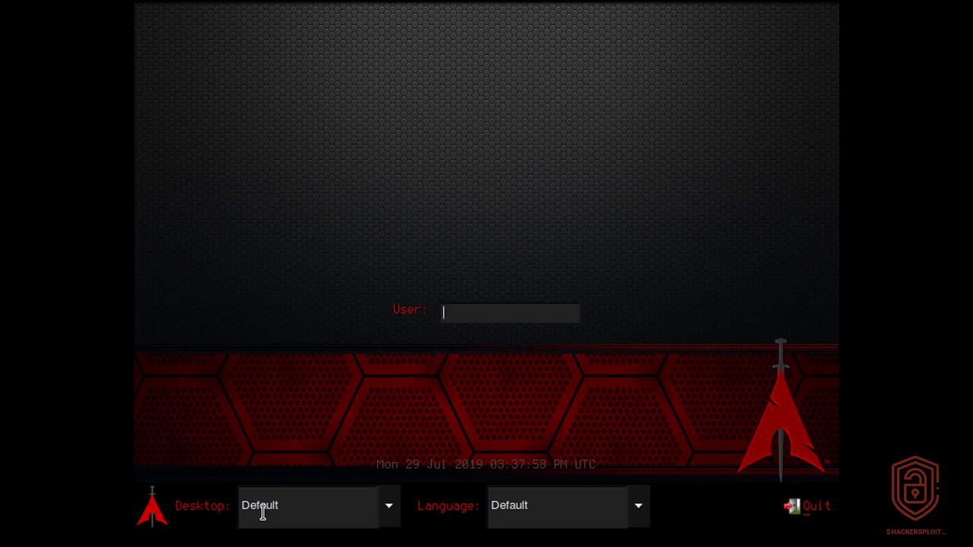
Check the Desktop session and Language lists, leaving both at Default
left_click(329, 517)
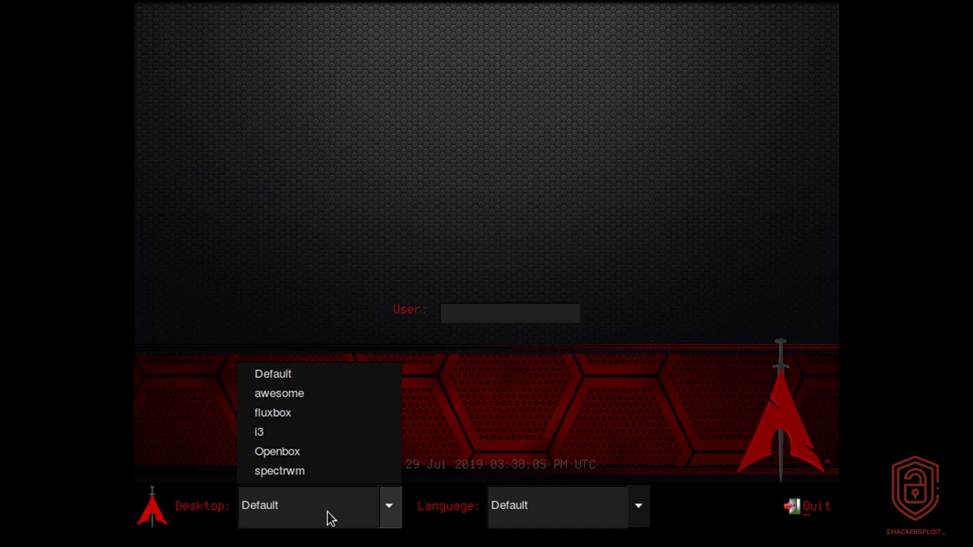
left_click(289, 379)
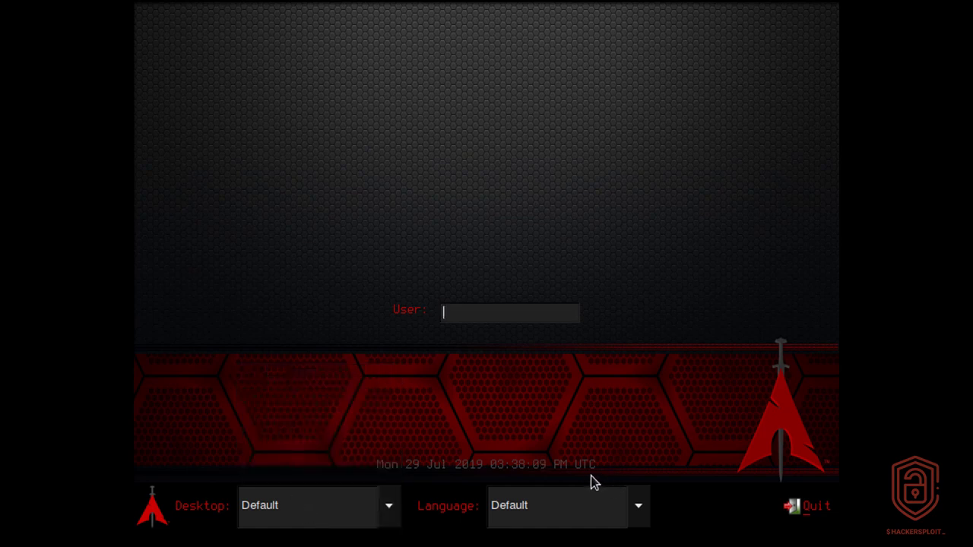
left_click(269, 523)
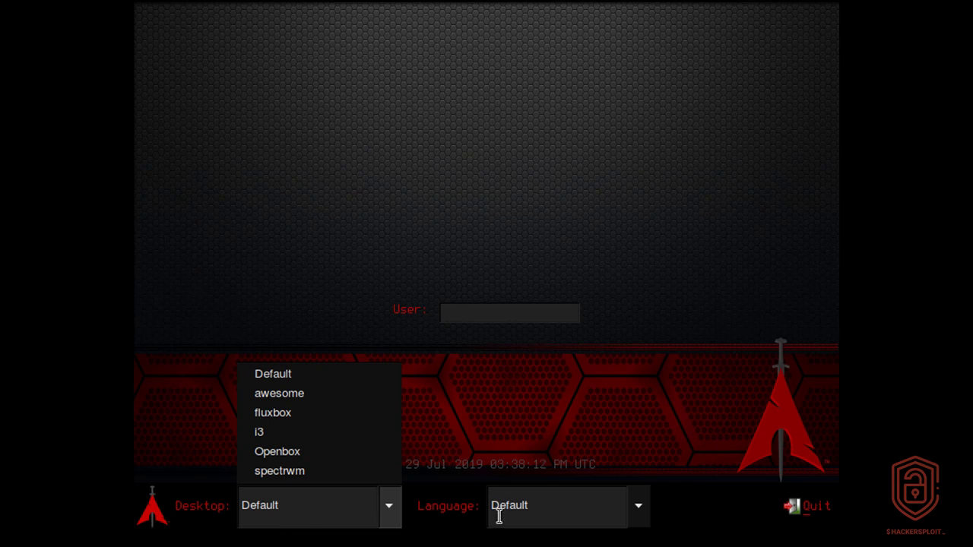
left_click(604, 449)
left_click(600, 510)
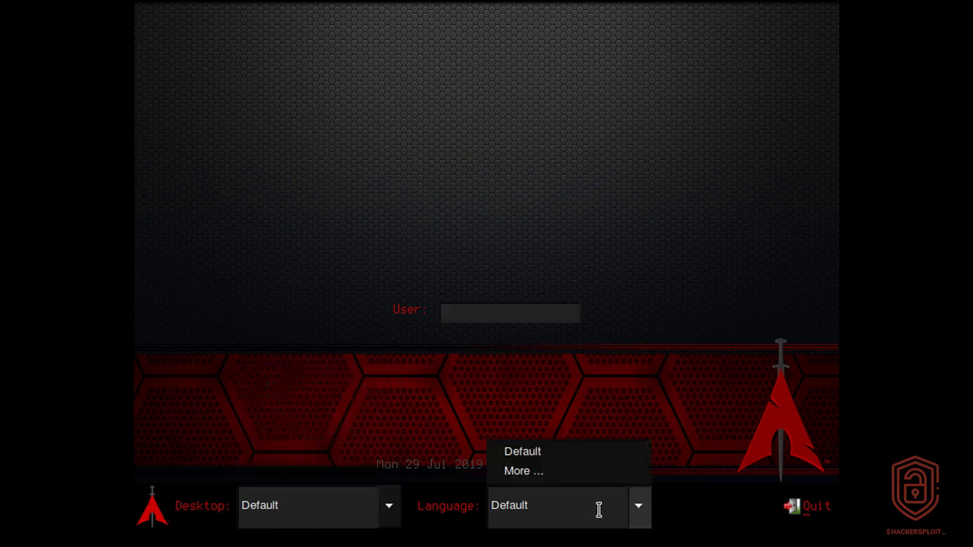
left_click(653, 513)
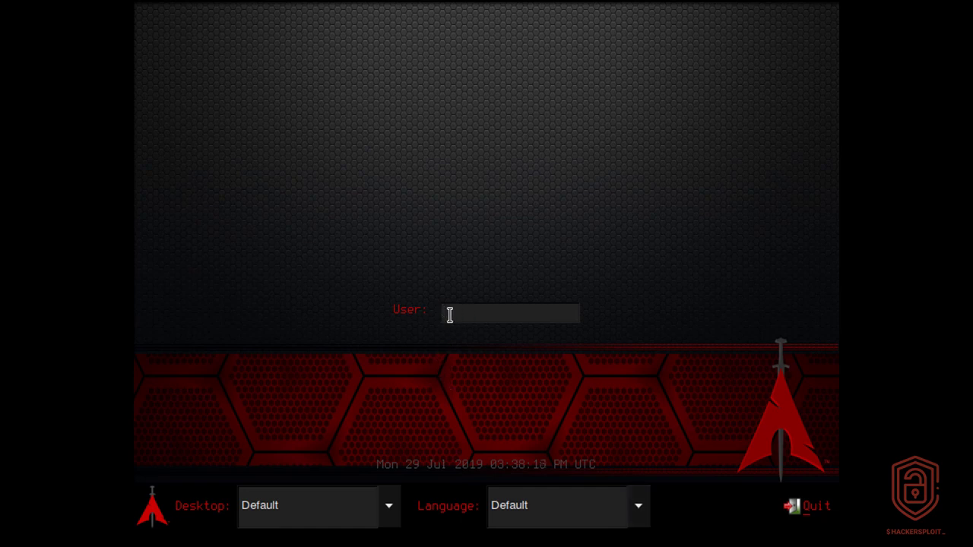
Log in as root with the account password
type("root")
key("Return")
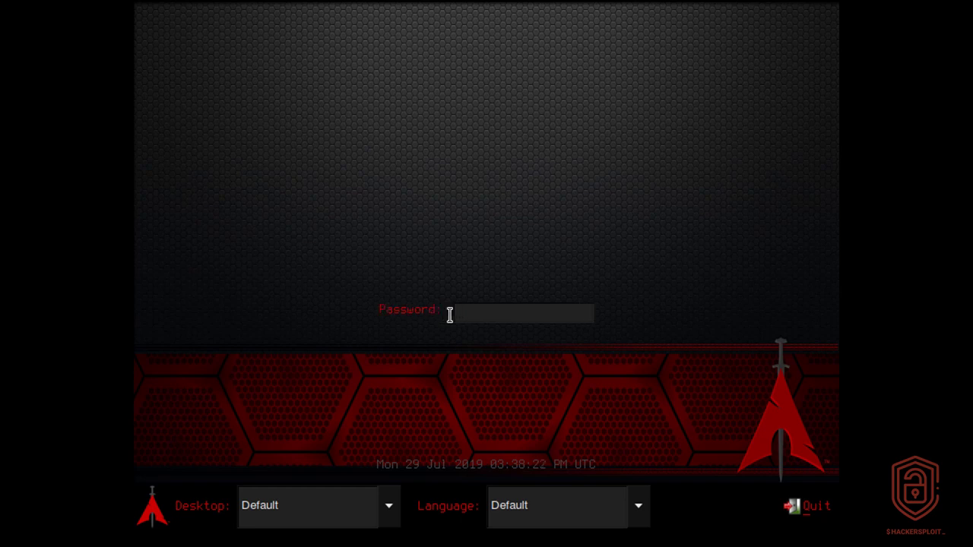
type("tlackarch")
key("Return")
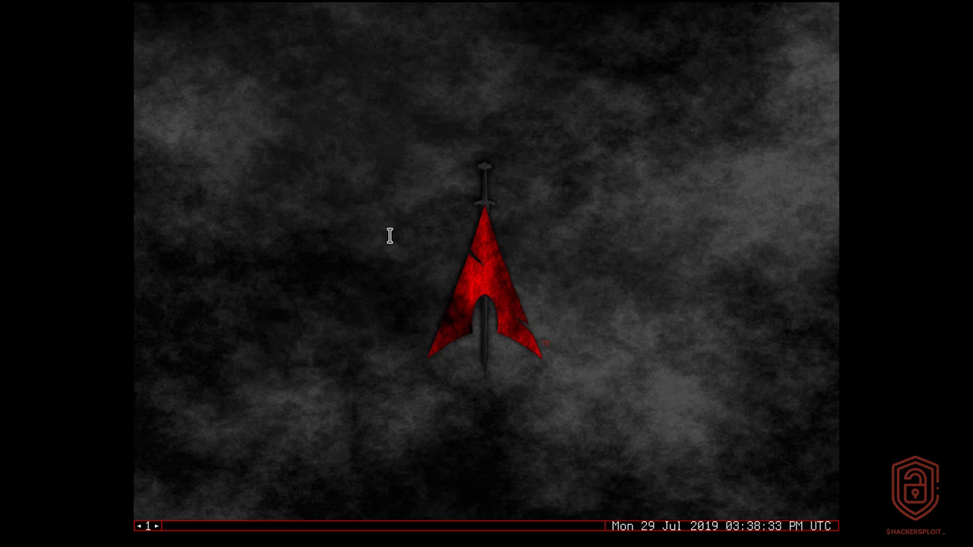
Open the blackarch desktop menu and browse its terminals, browsers and network submenus
right_click(372, 197)
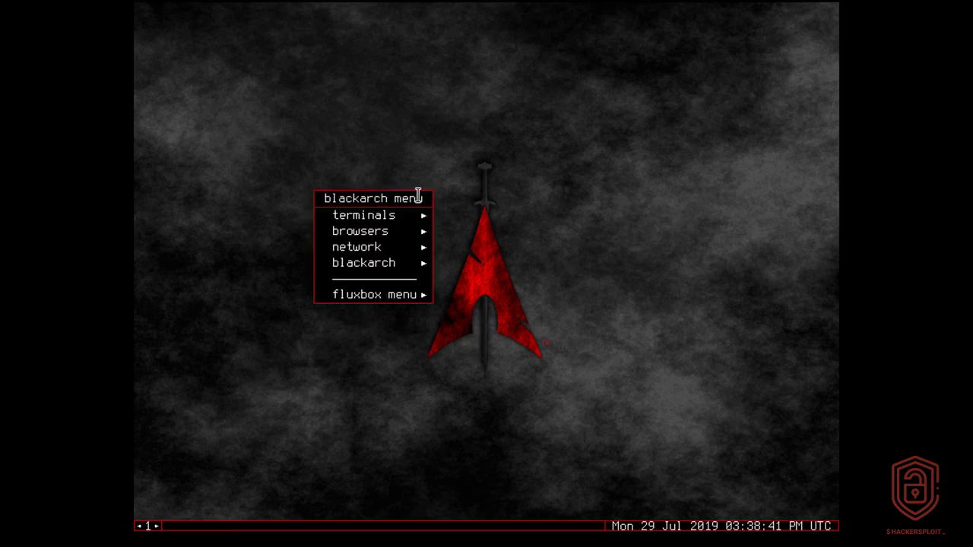
mouse_move(412, 213)
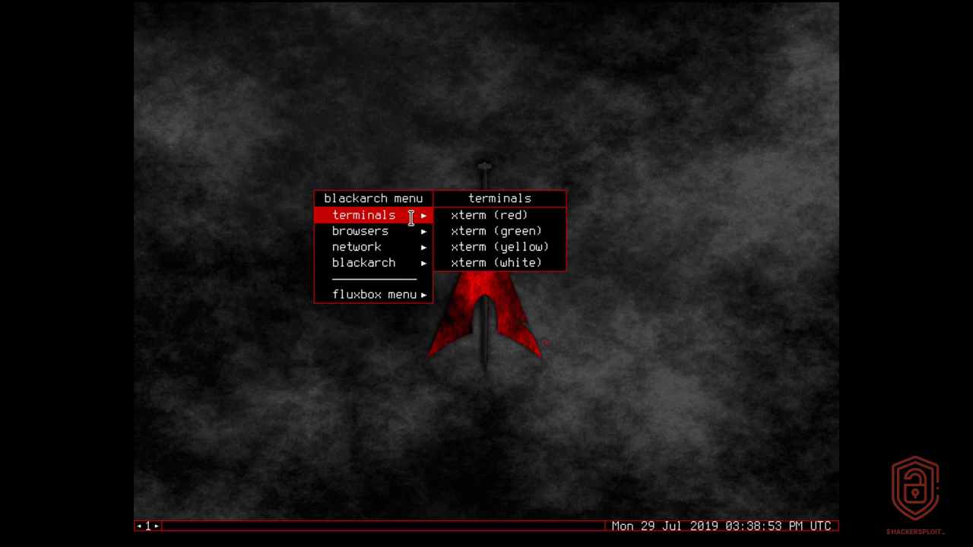
mouse_move(412, 233)
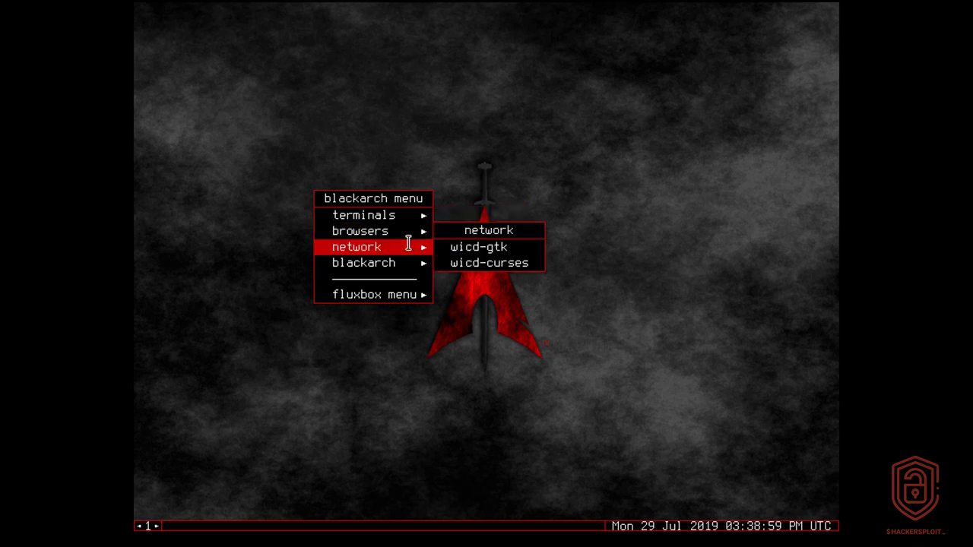
Check the wired connection in wicd-gtk, close it, and browse the blackarch tool categories
left_click(473, 244)
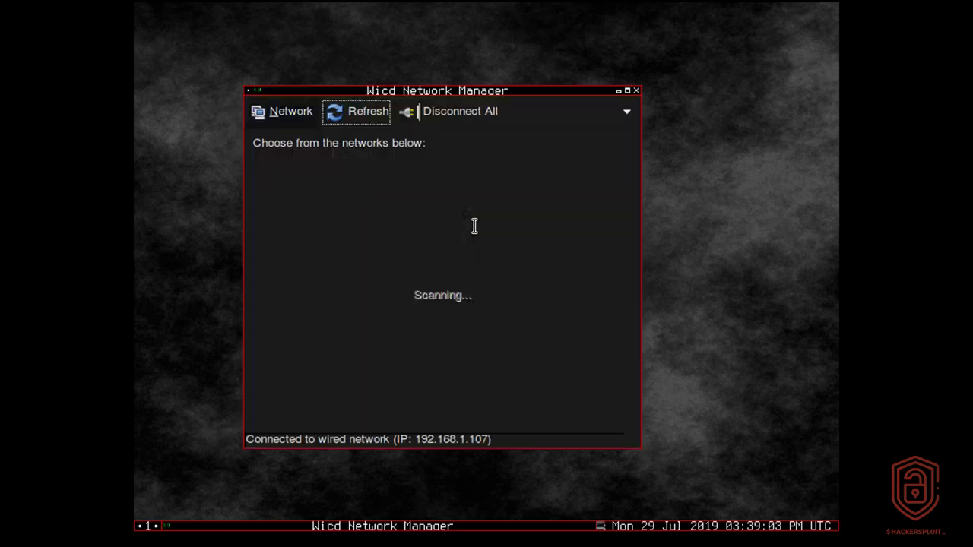
left_click_drag(463, 93, 498, 94)
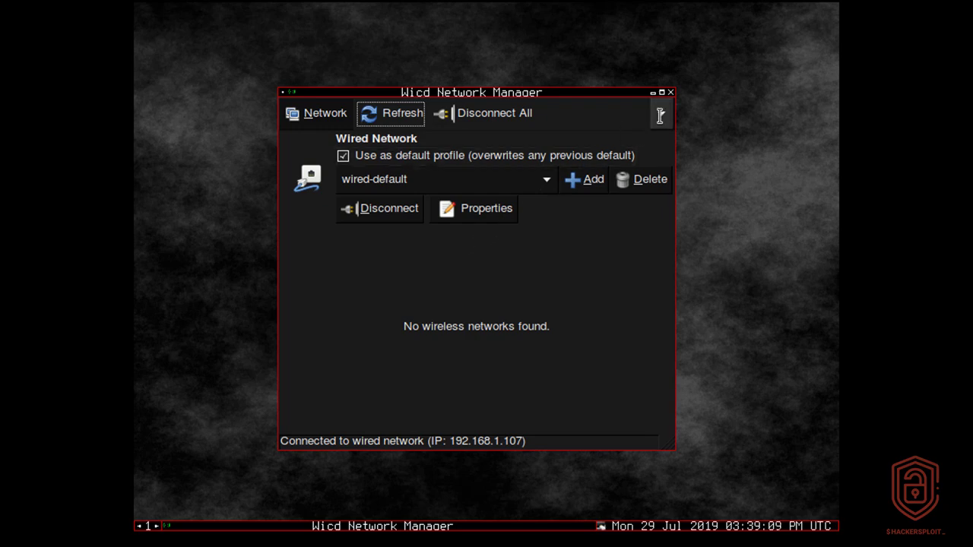
left_click(670, 92)
right_click(624, 106)
mouse_move(658, 158)
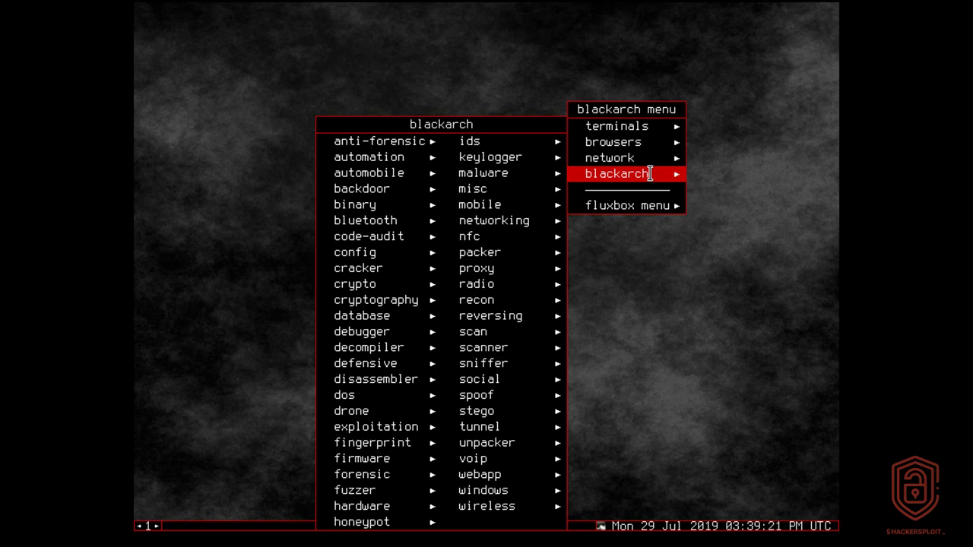
Open a red xterm from the desktop terminals menu and maximize it
right_click(758, 124)
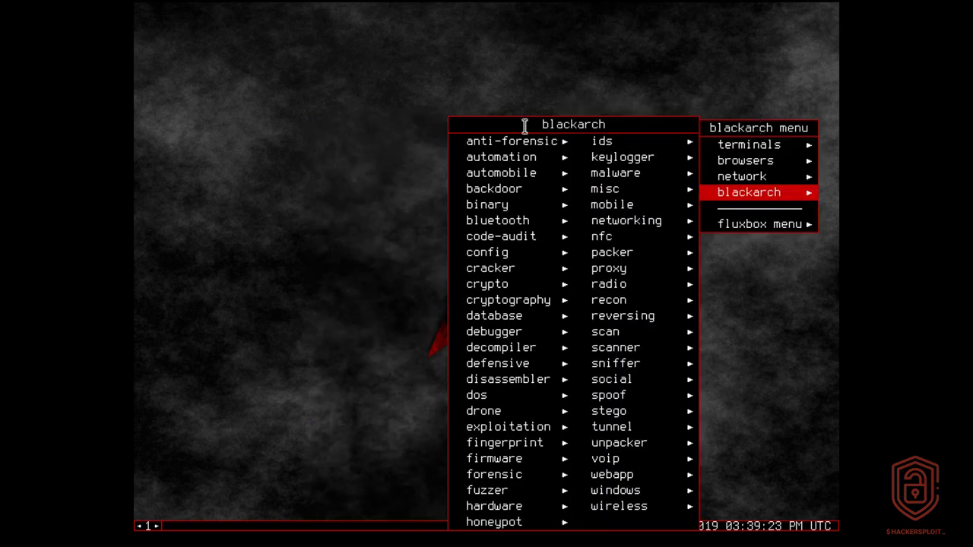
left_click(354, 111)
right_click(354, 110)
mouse_move(378, 126)
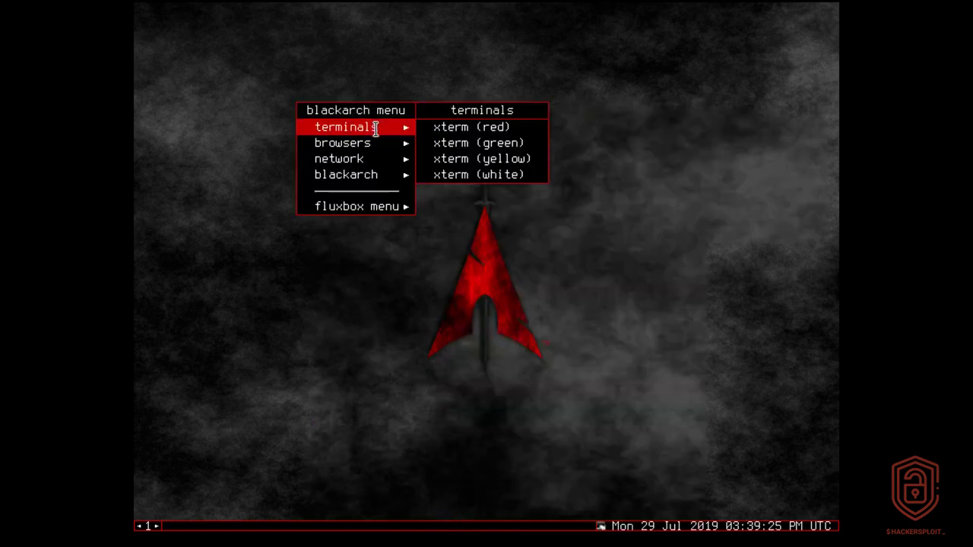
left_click(482, 129)
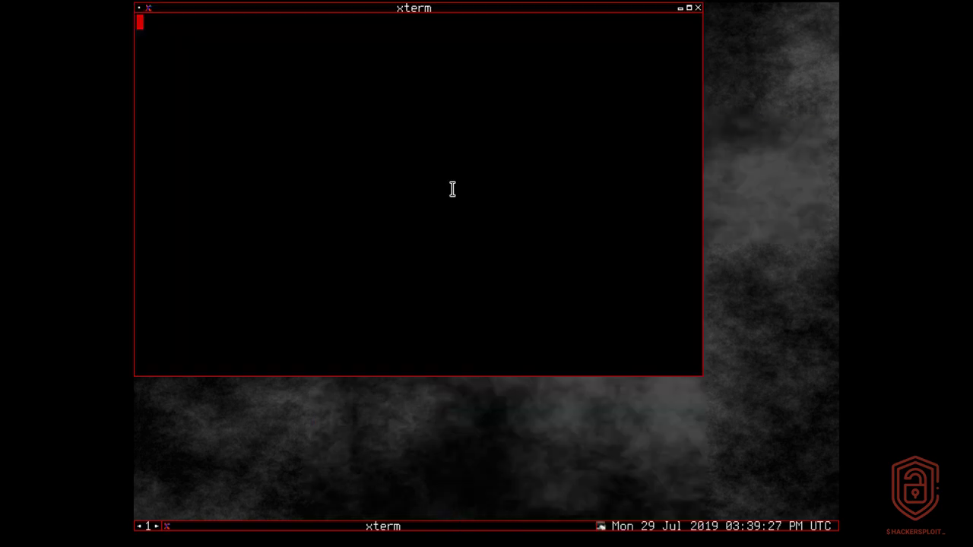
left_click(689, 7)
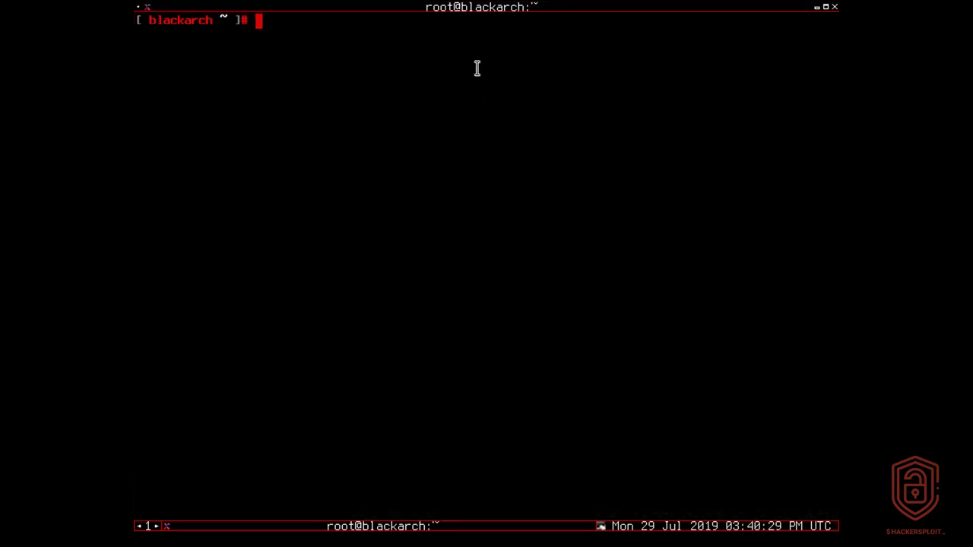
Run pacman -Sy to sync package databases, then type blackarch-install
type("pacman -")
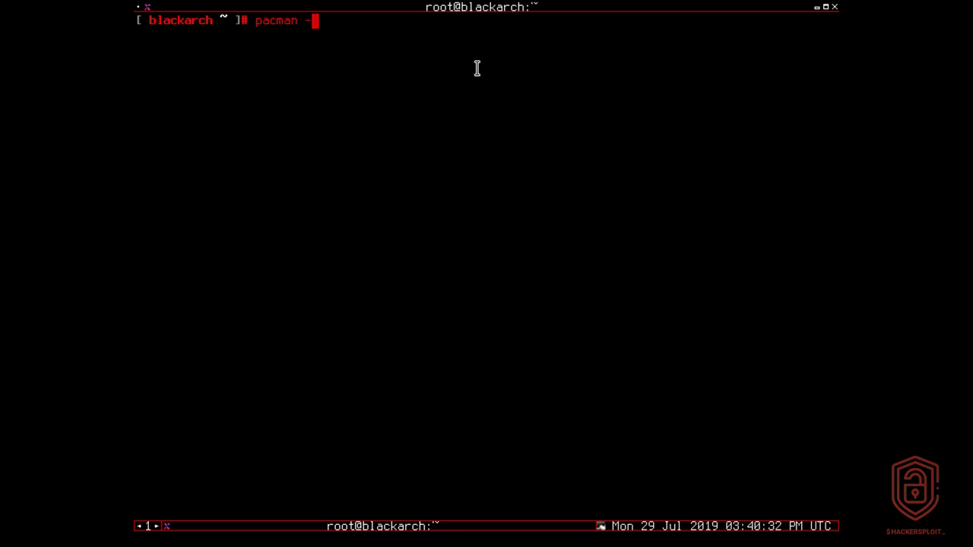
type("Sy")
key("Return")
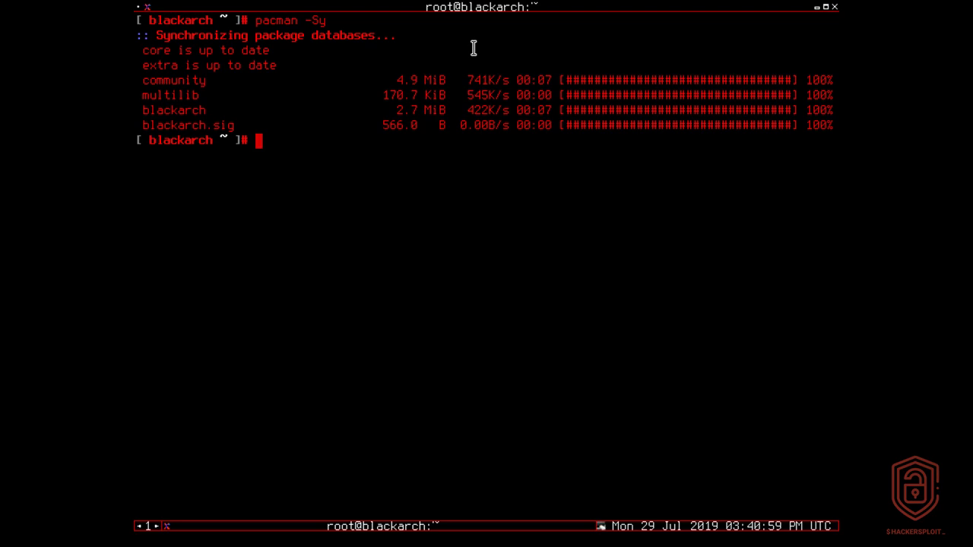
type("blackarch-install")
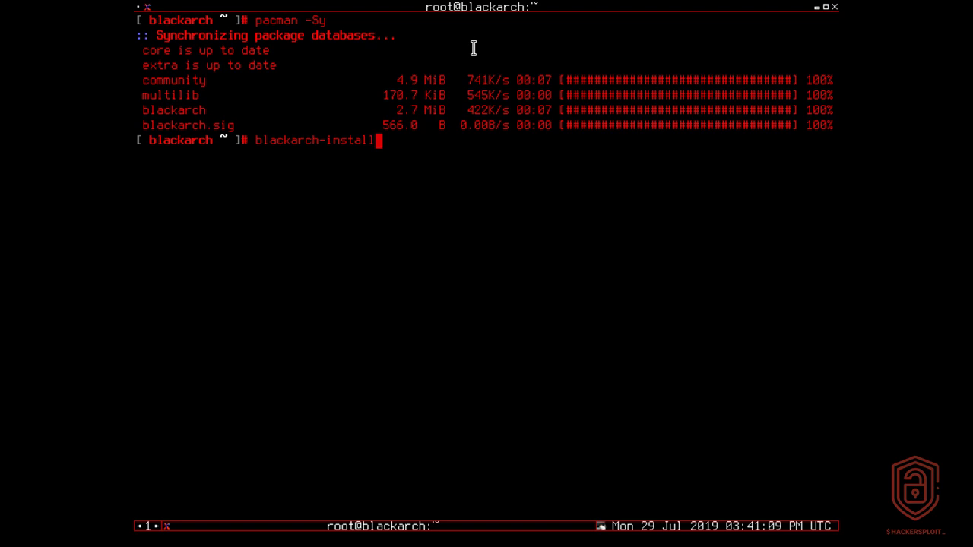
View /usr/bin/blackarch-install in nano and exit without saving
key("Left")
key("Left")
key("Left")
key("Left")
key("Left")
key("Left")
key("Left")
key("Left")
key("Left")
key("Left")
key("Left")
key("Left")
key("Left")
key("Left")
key("Left")
key("Left")
type("nano /")
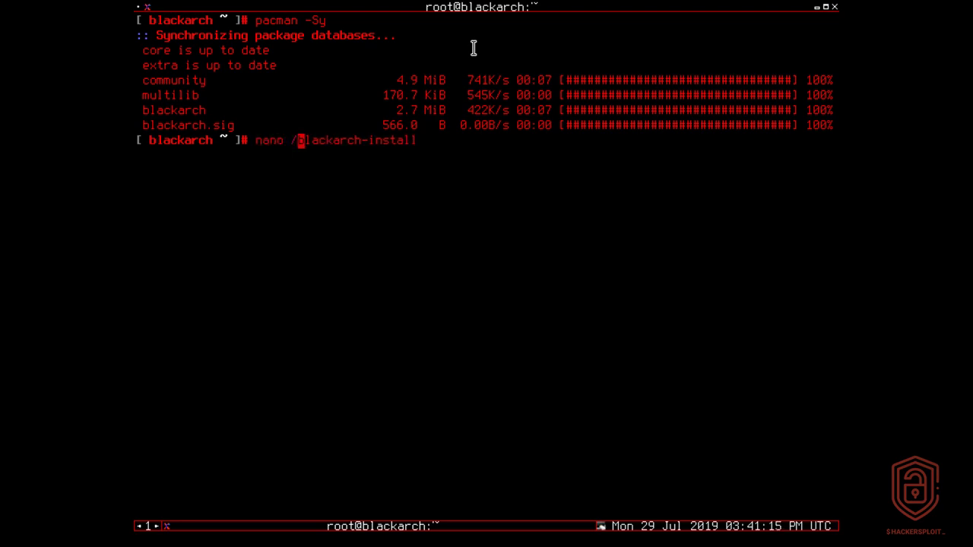
type("usr/bin/")
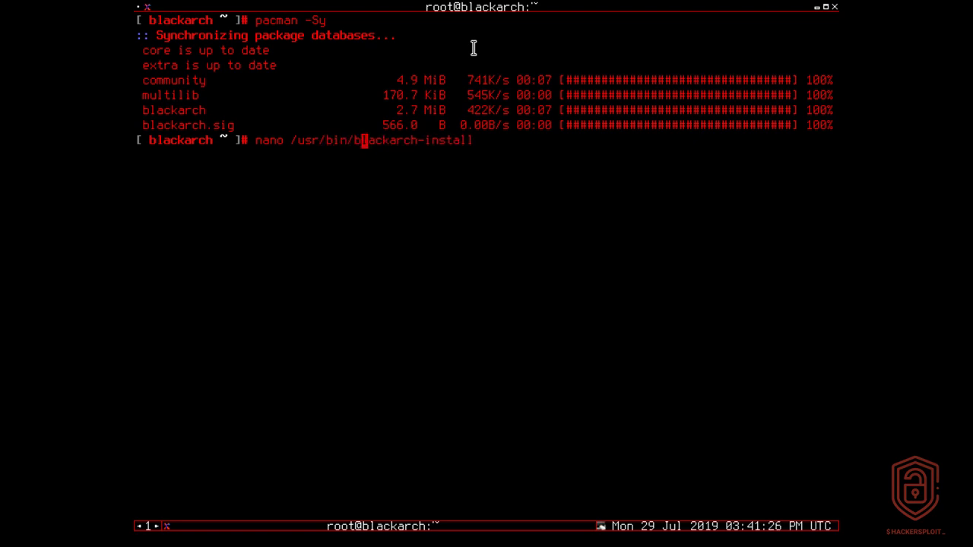
key("Right")
key("Right")
key("Right")
key("Right")
key("Right")
key("Right")
key("Right")
key("Right")
key("Right")
key("Right")
key("Right")
key("Right")
key("Right")
key("Right")
key("Right")
key("Right")
key("Right")
key("Tab")
key("Tab")
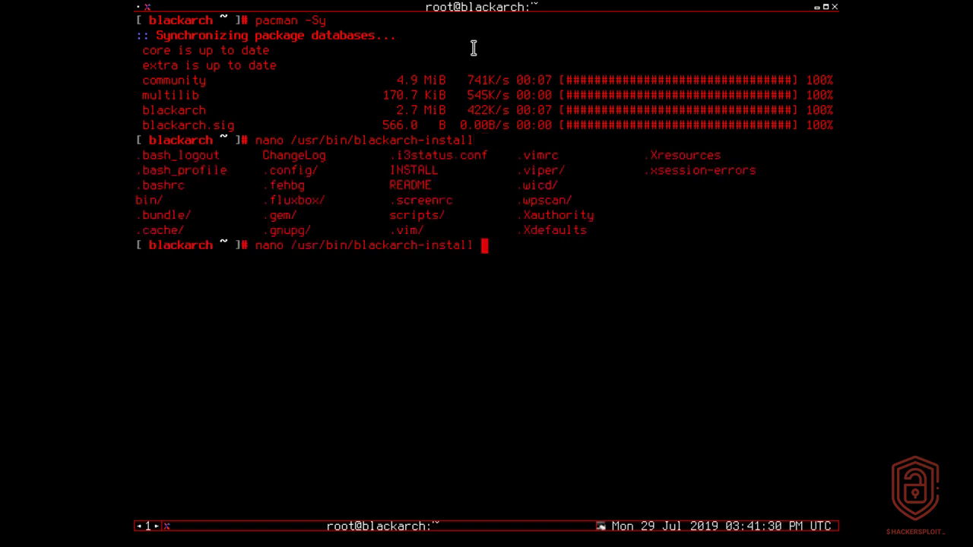
key("Return")
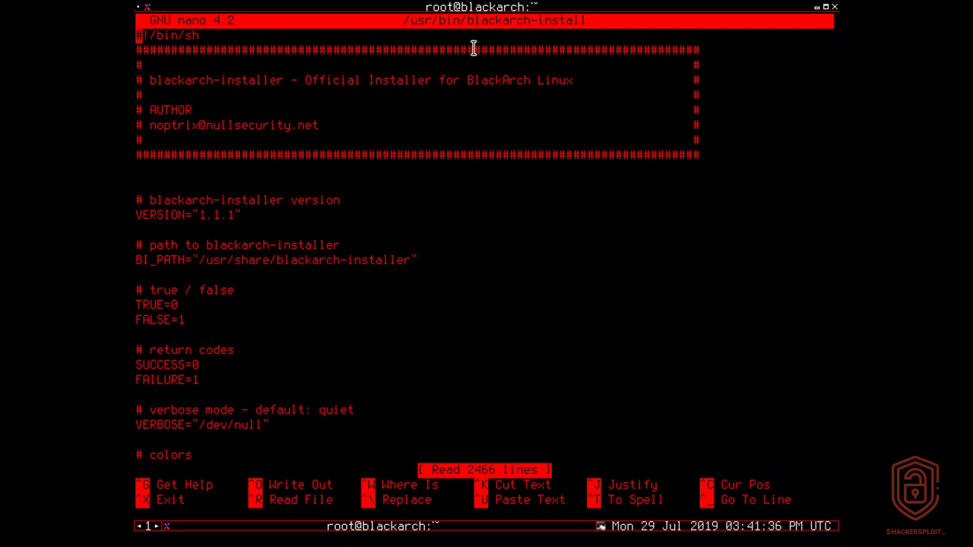
key("ctrl+x")
Recall the last command and trim it back to just blackarch-install
key("Up")
key("Left")
key("Left")
key("Left")
key("Left")
key("Left")
key("Left")
key("Left")
key("Left")
key("Left")
key("Left")
key("Left")
key("Left")
key("Left")
key("Left")
key("Left")
key("Left")
key("Left")
key("Left")
key("BackSpace")
key("BackSpace")
key("BackSpace")
key("BackSpace")
key("BackSpace")
key("BackSpace")
key("BackSpace")
key("BackSpace")
key("BackSpace")
key("BackSpace")
key("BackSpace")
key("BackSpace")
key("BackSpace")
key("BackSpace")
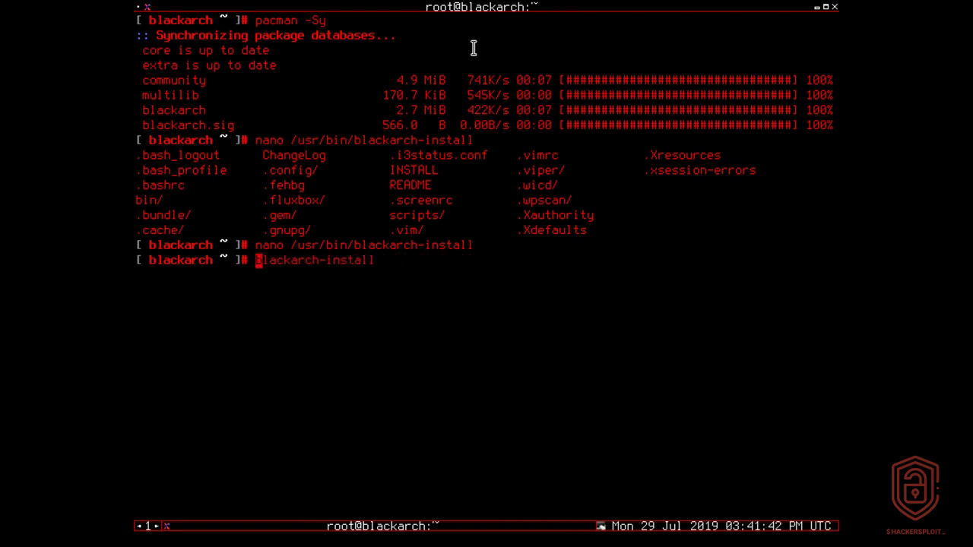
Run blackarch-install and choose mode 1, installing from the BlackArch repository
key("Return")
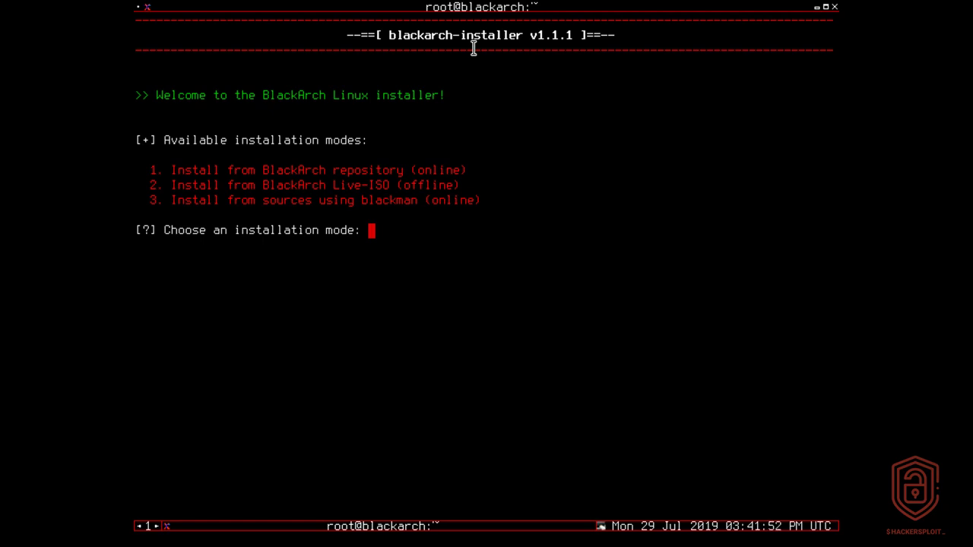
double_click(334, 172)
left_click(334, 171)
triple_click(335, 171)
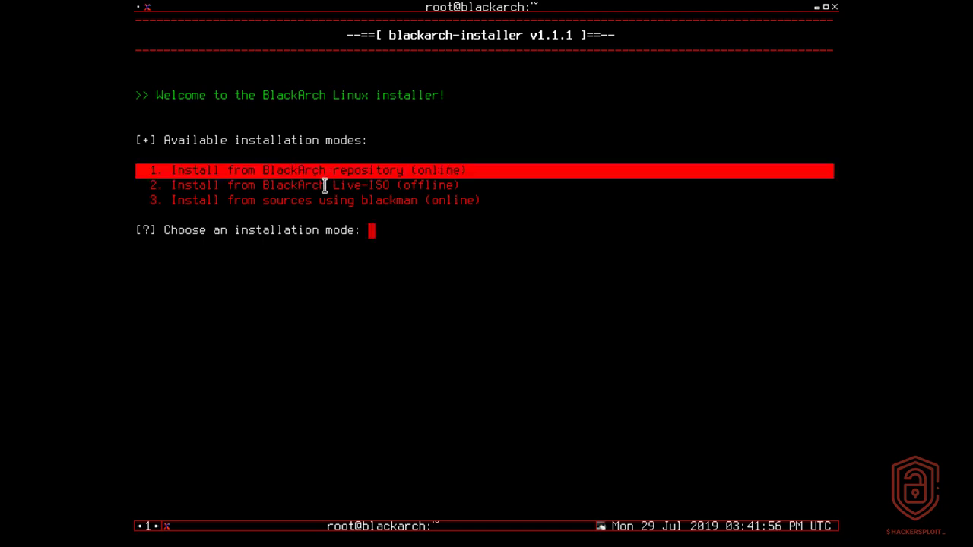
left_click(325, 186)
double_click(324, 186)
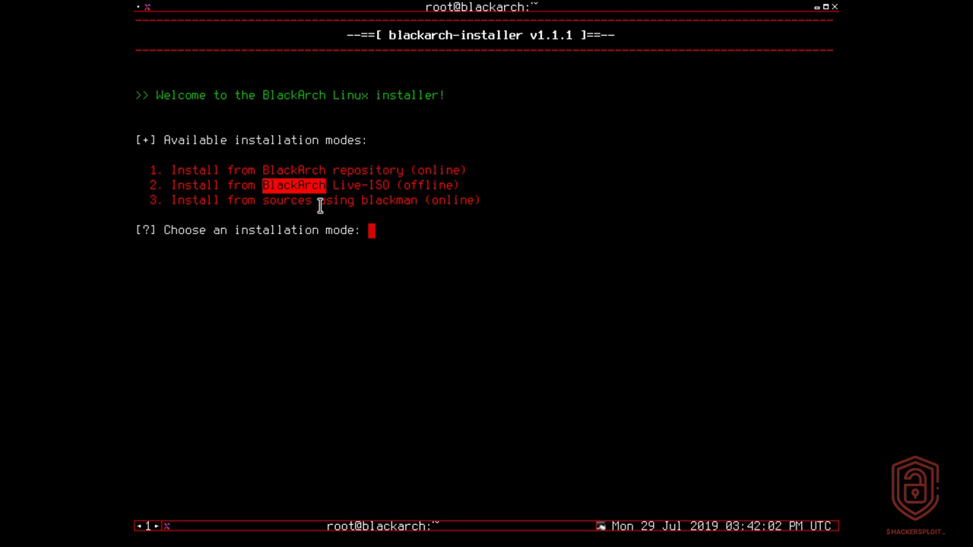
left_click(408, 231)
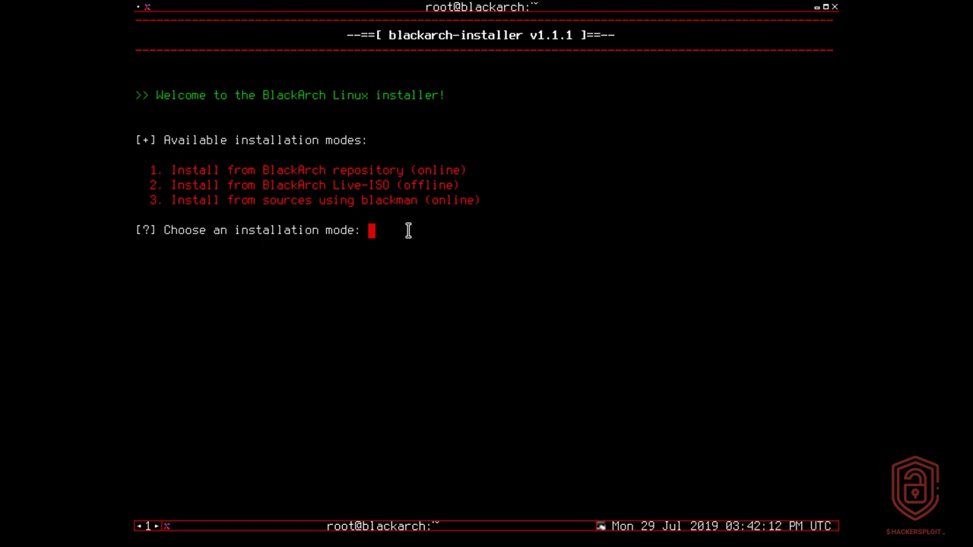
type("1")
key("Return")
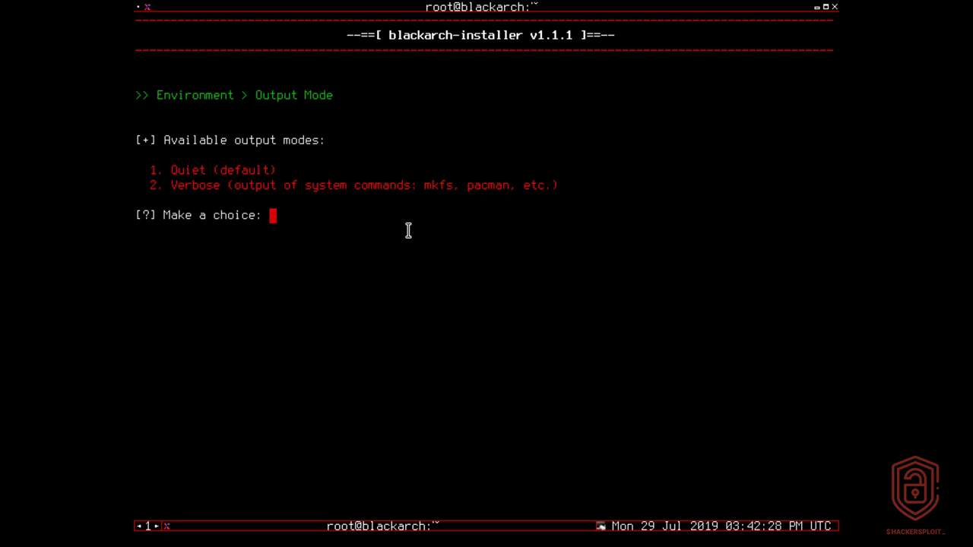
Choose verbose installer output and keep the default en_US.UTF-8 locale
type("2")
key("Return")
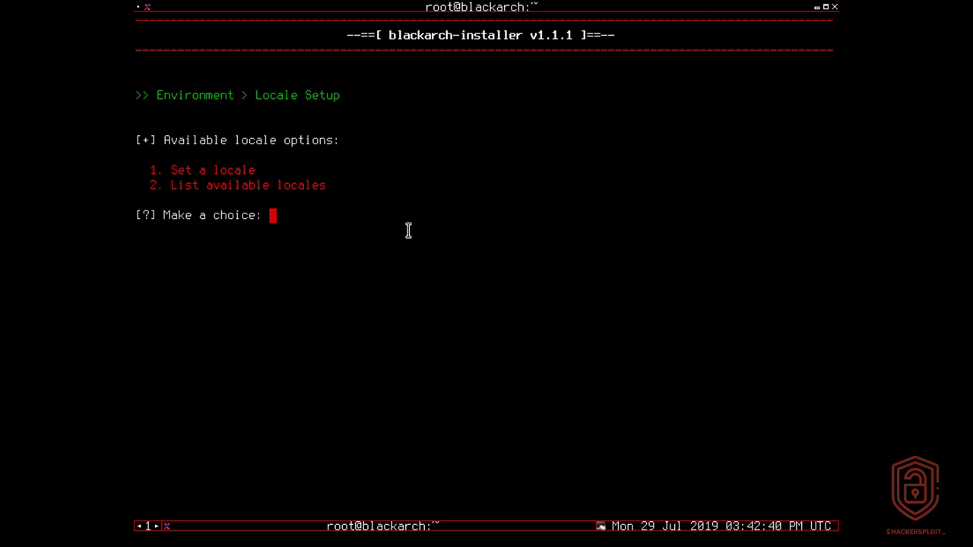
type("1")
key("Return")
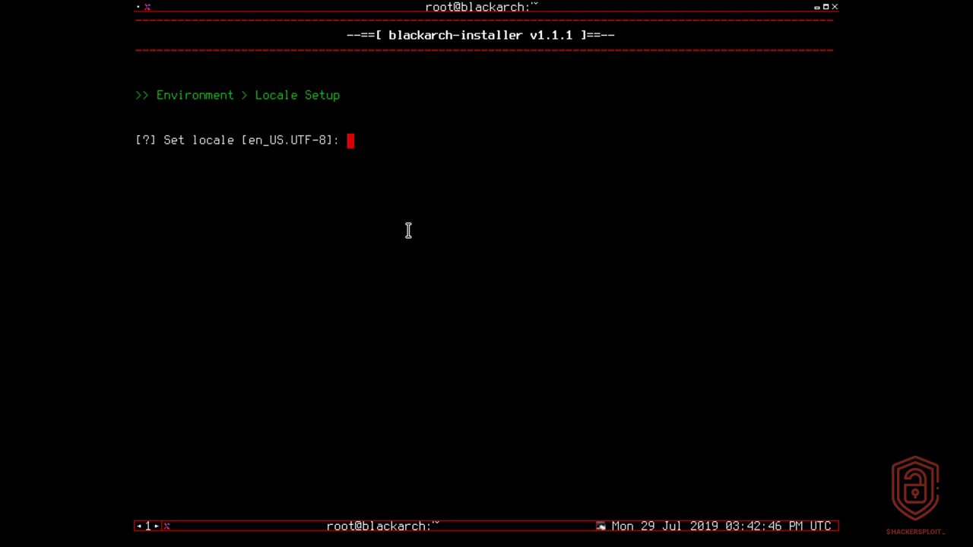
key("Return")
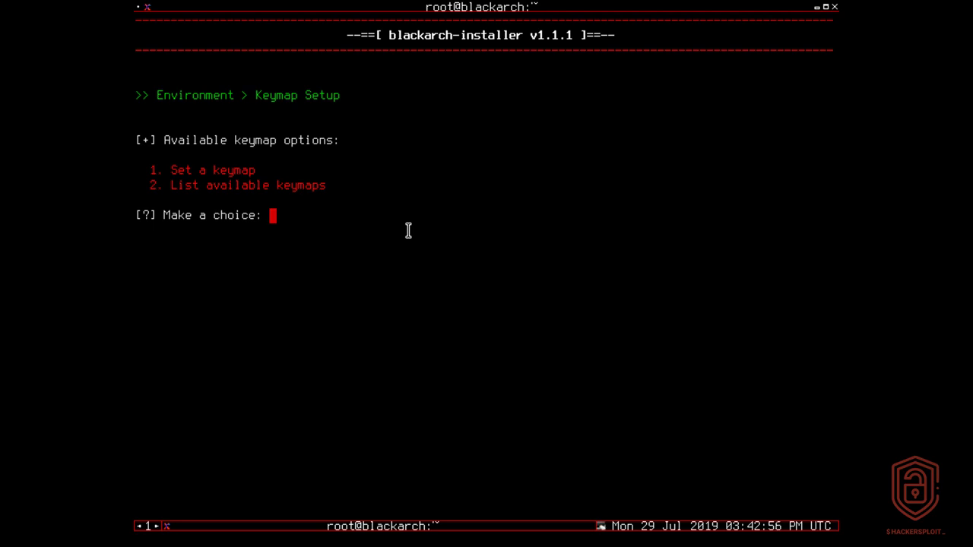
Keep the default us keymap
type("1")
key("Return")
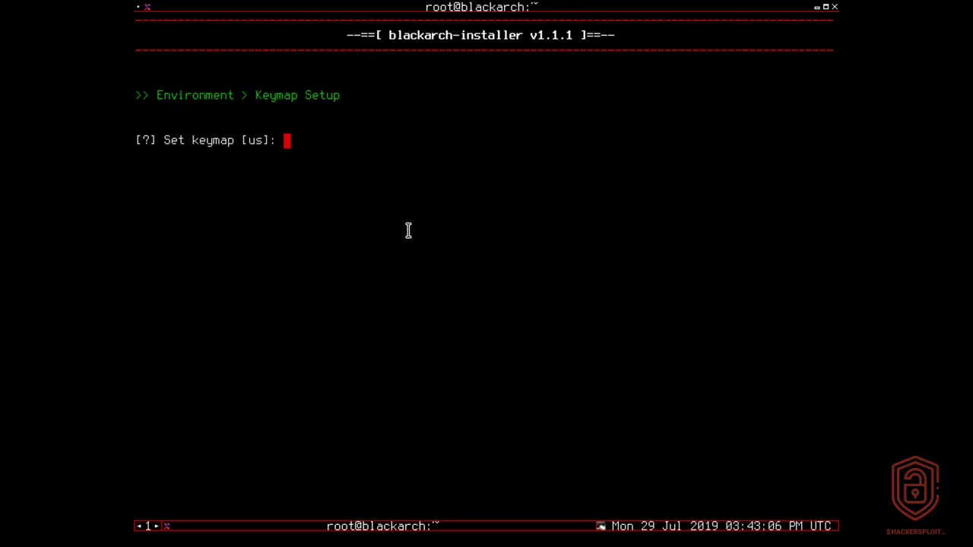
key("Return")
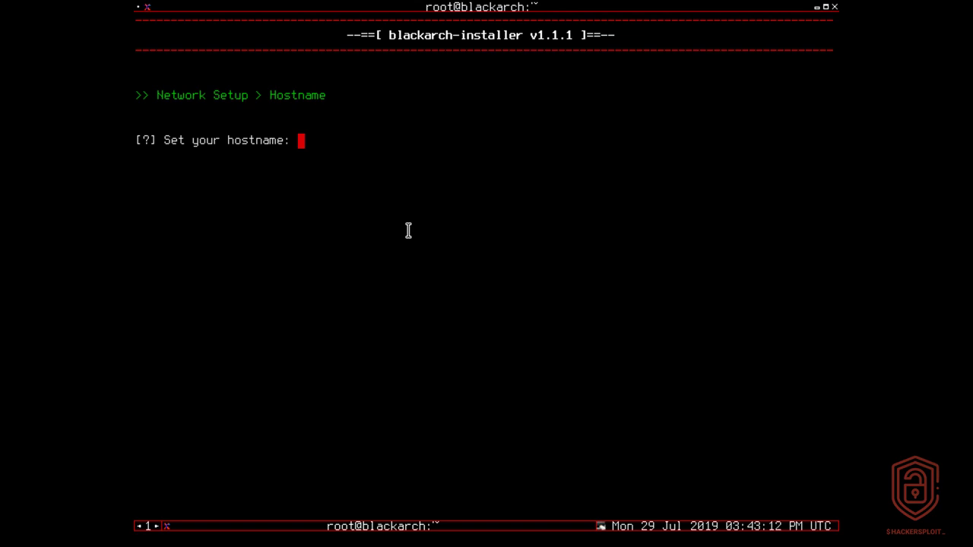
Enter blackbox as the system hostname
type("blackb")
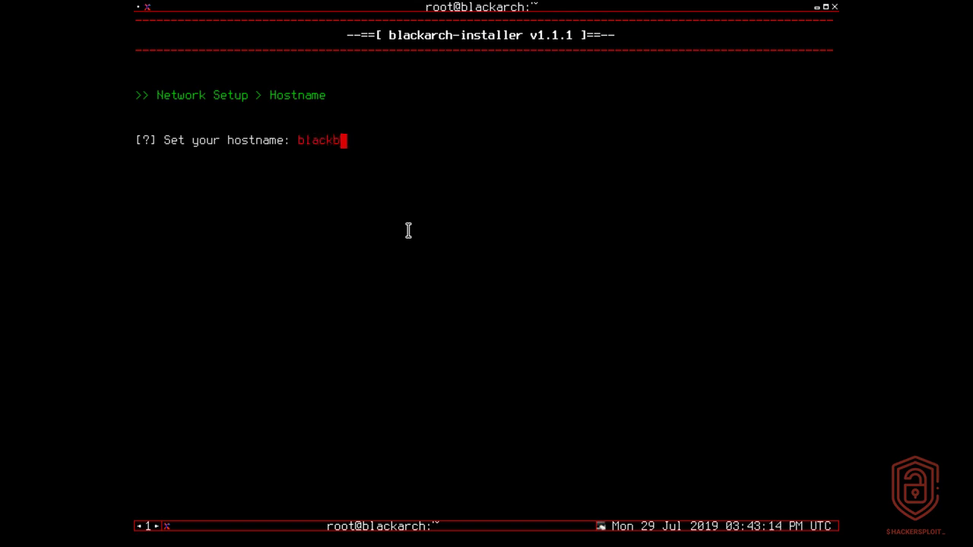
type("ox")
key("Return")
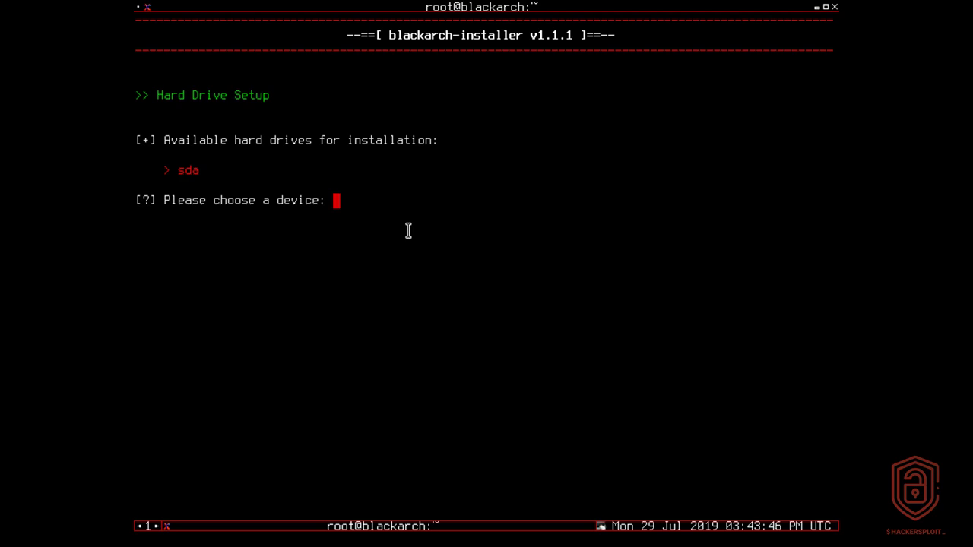
Install onto disk sda and decline dual booting
type("sda")
key("Return")
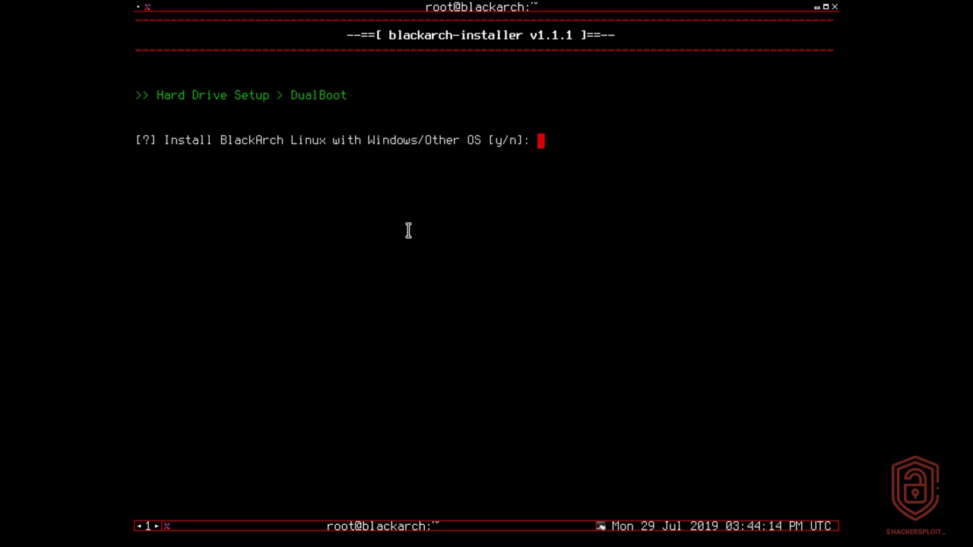
type("n")
key("Return")
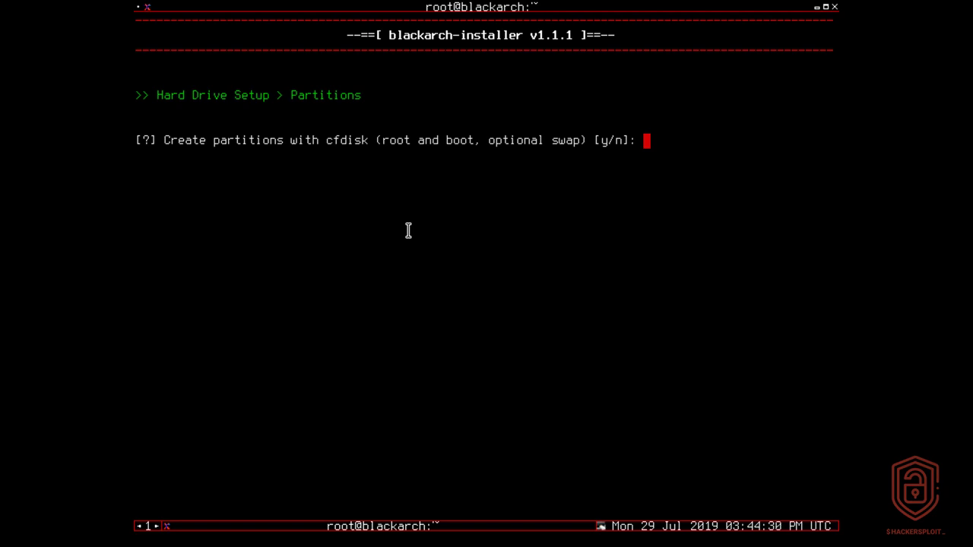
Agree to partition with cfdisk starting from a zeroed partition table
type("y")
key("Return")
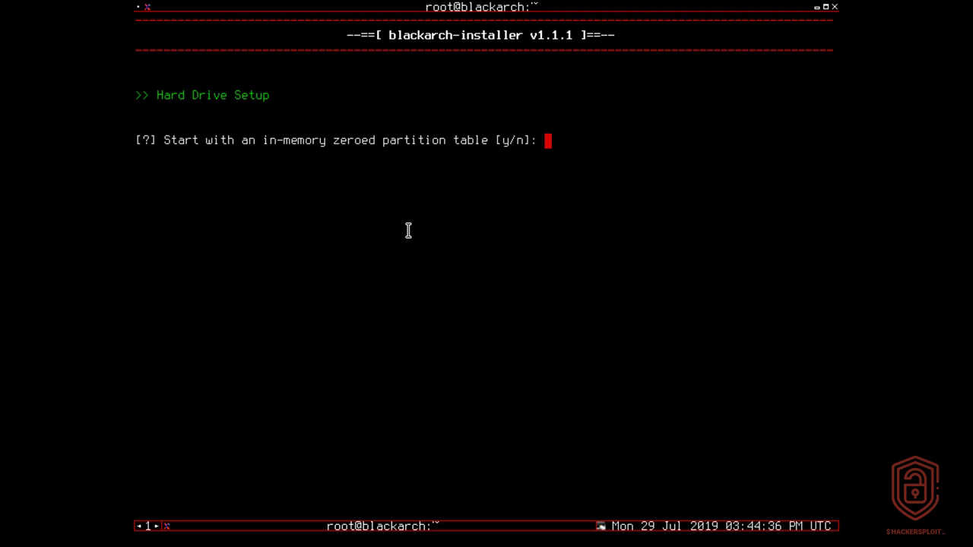
type("y")
key("Return")
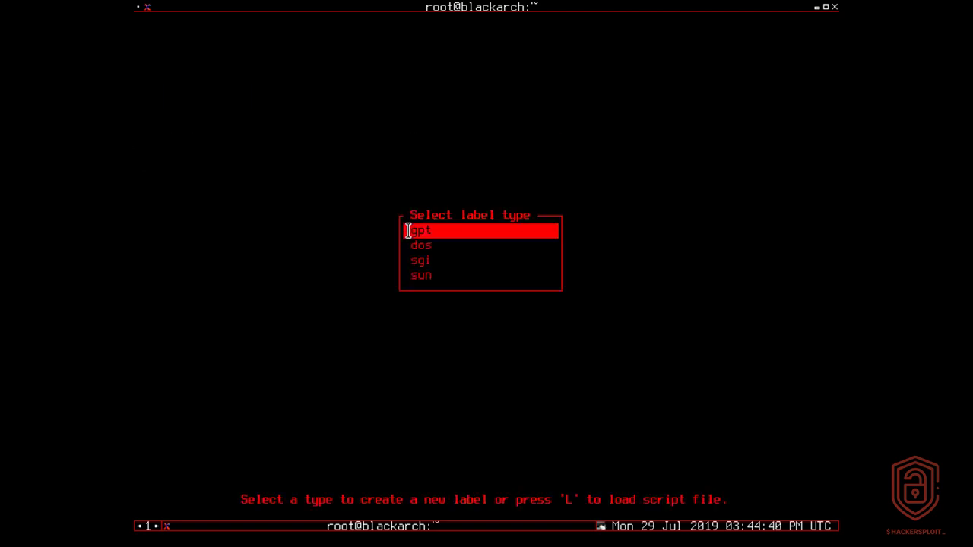
Choose dos as the partition table label type
key("Down")
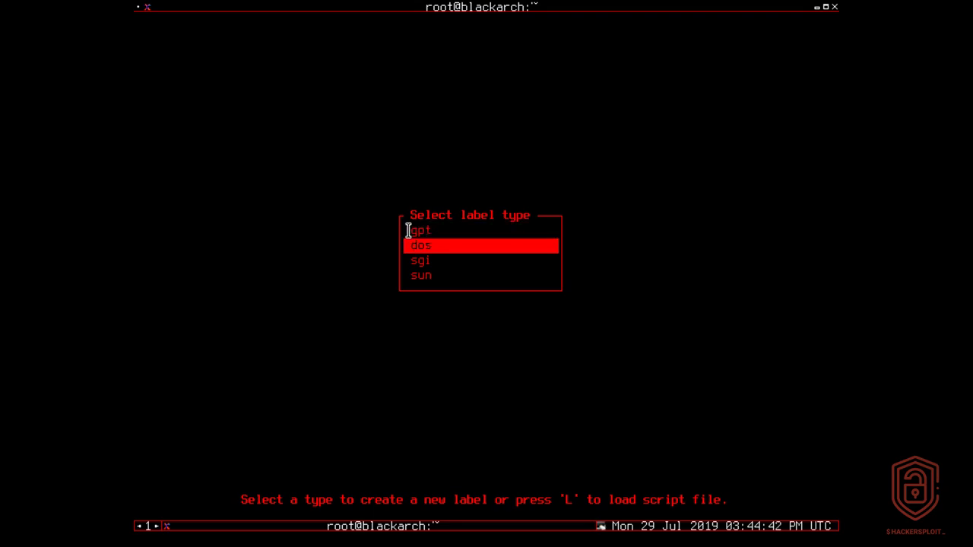
key("Return")
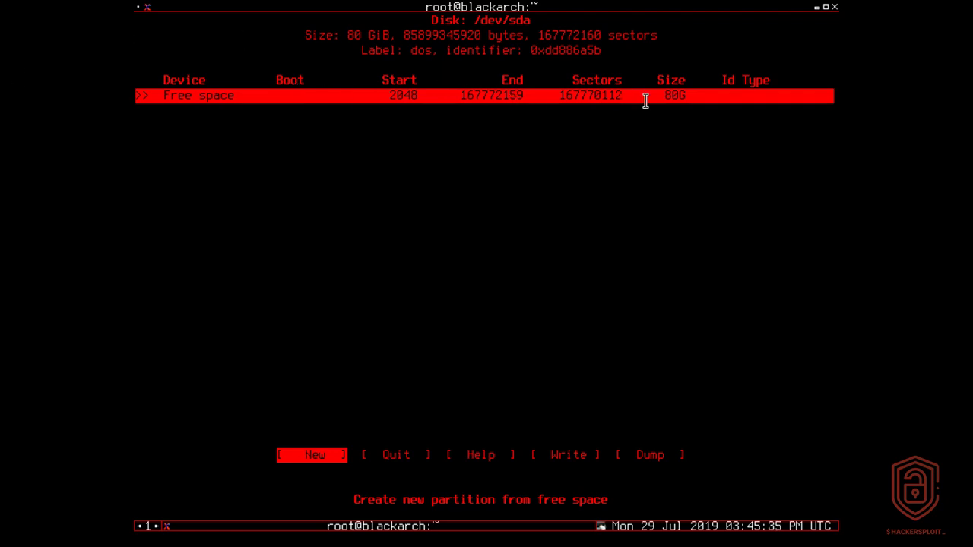
left_click_drag(660, 95, 692, 96)
left_click(700, 192)
left_click_drag(681, 98, 695, 180)
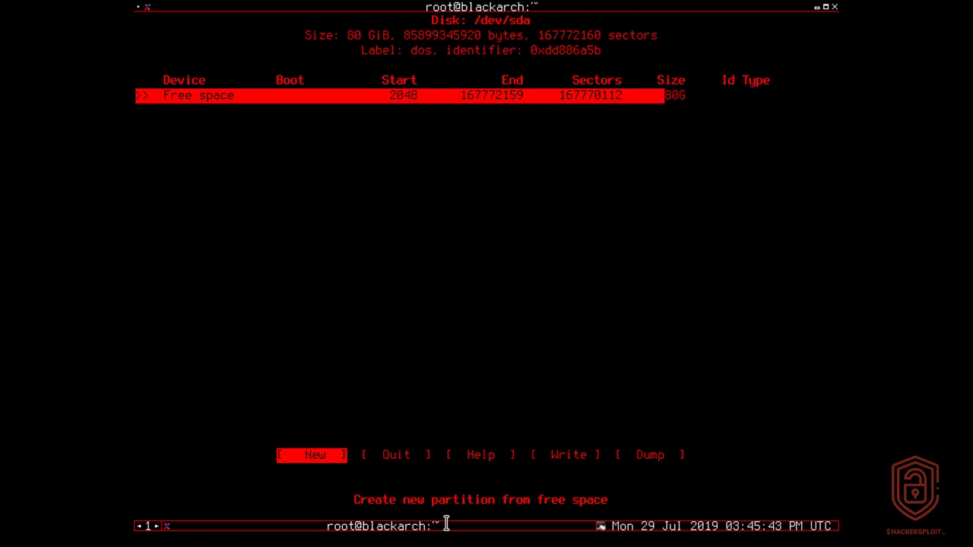
left_click(786, 95)
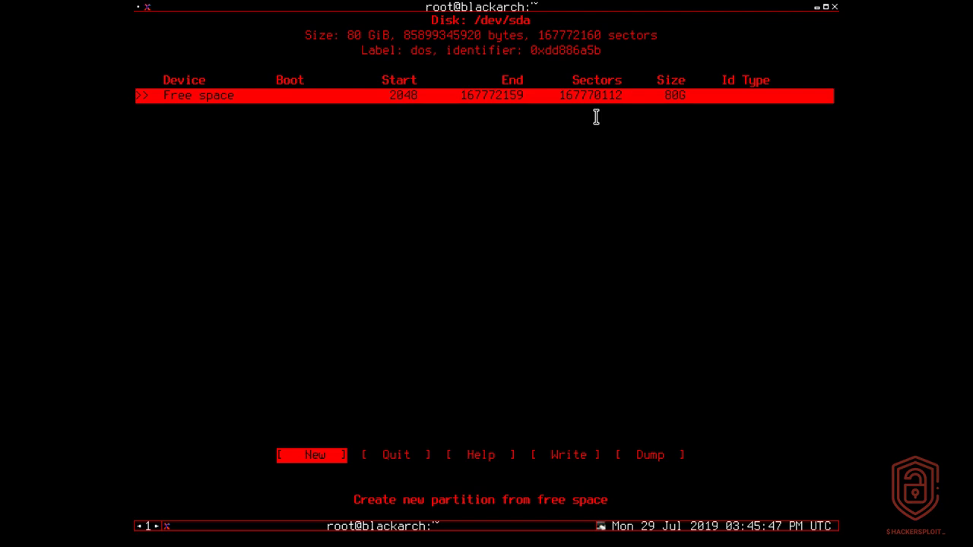
Create a 500M primary partition /dev/sda1 from the free space
key("Return")
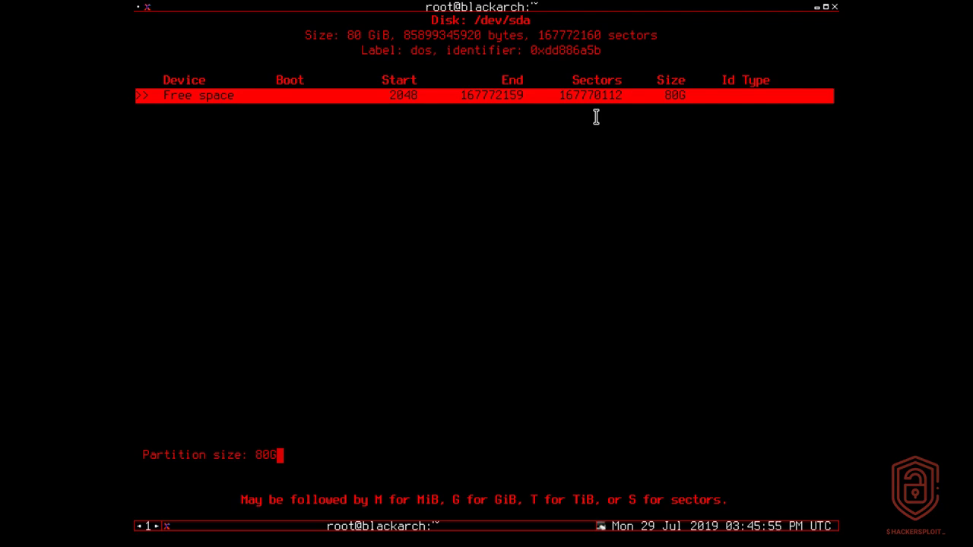
key("BackSpace")
key("BackSpace")
key("BackSpace")
type("500M")
left_click_drag(242, 502, 565, 450)
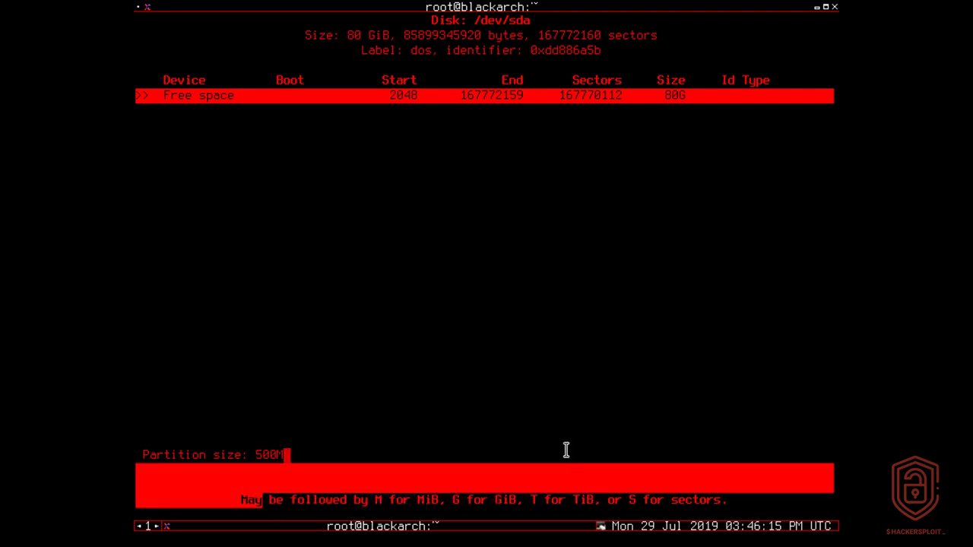
left_click(566, 450)
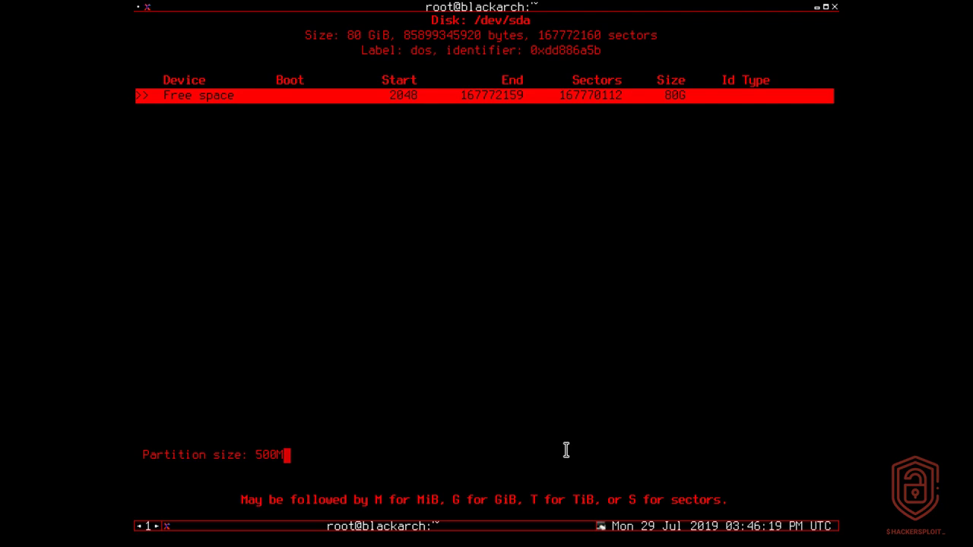
key("Return")
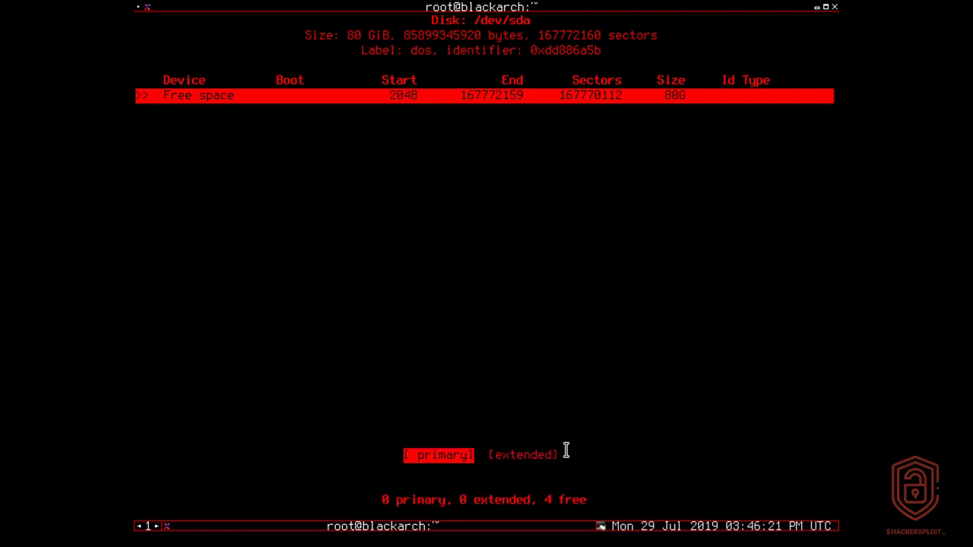
key("Return")
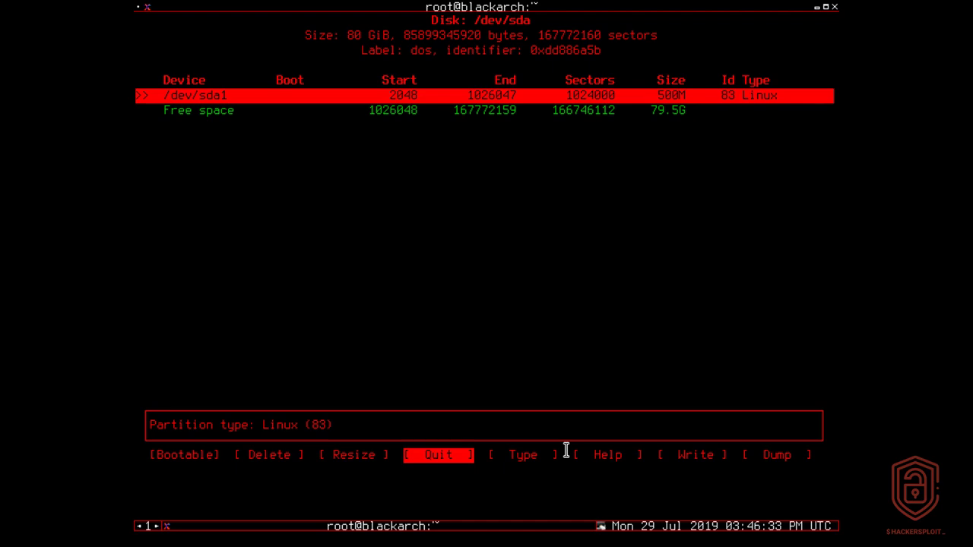
Toggle the bootable flag on /dev/sda1 so it shows attribute 80
key("Left")
key("Left")
key("Left")
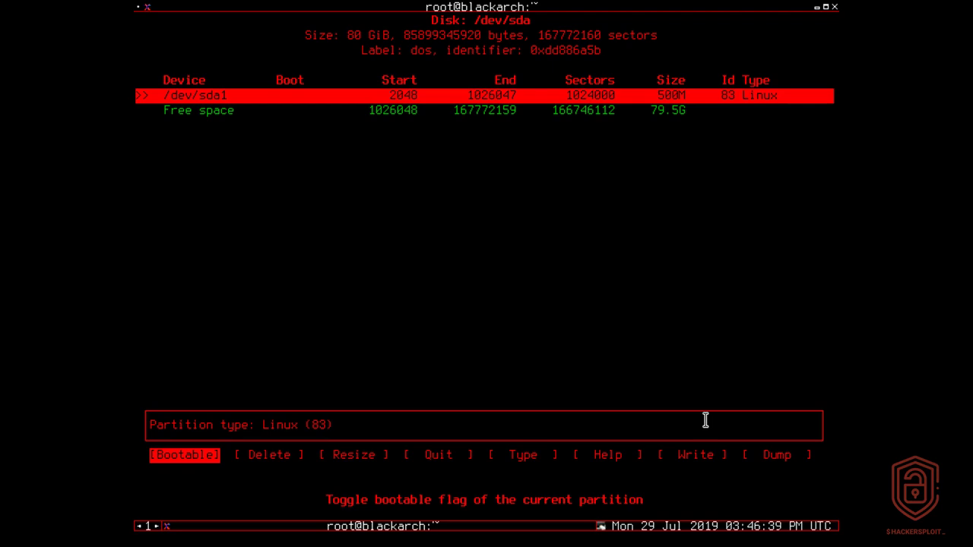
key("Return")
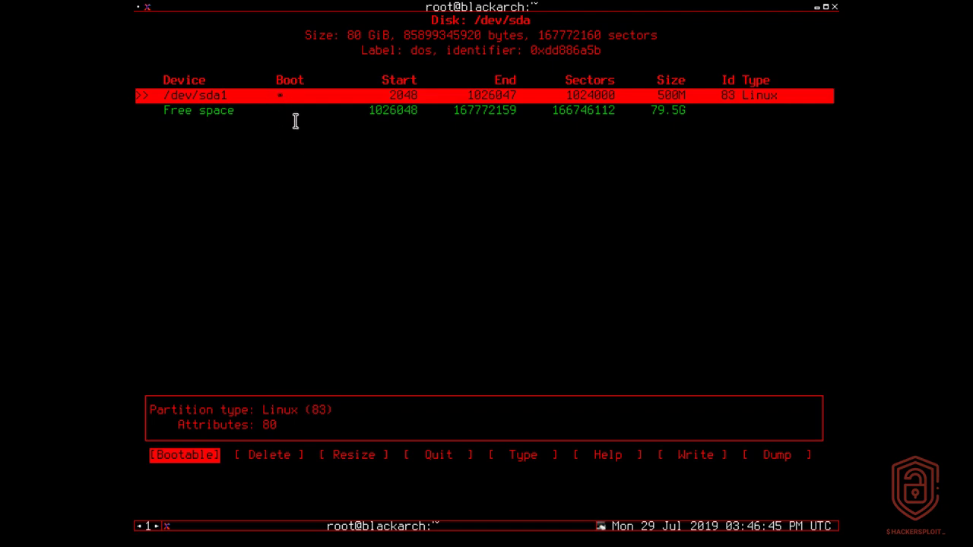
left_click_drag(206, 89, 226, 90)
double_click(227, 91)
left_click(279, 96)
key("Down")
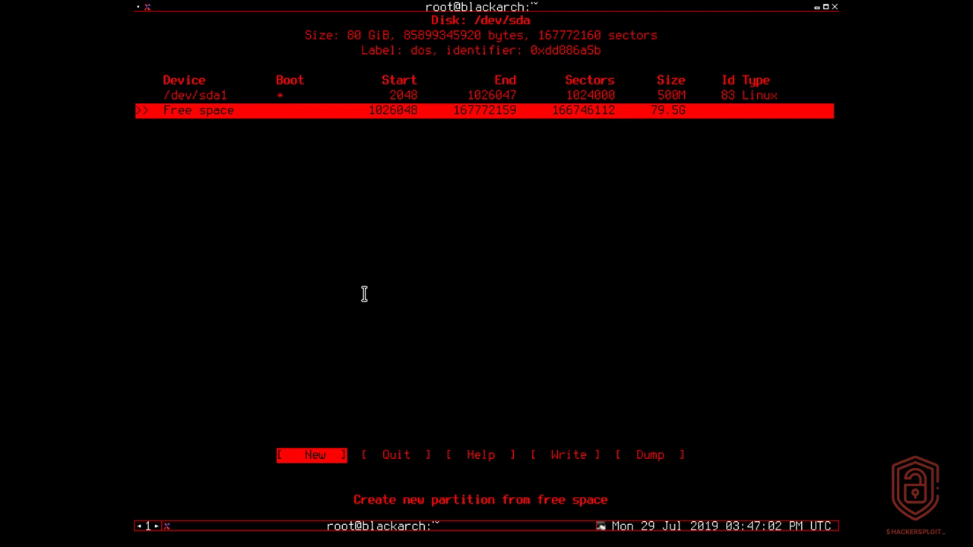
Create a 1GB primary partition /dev/sda2 in the free space
key("Right")
key("Left")
key("Return")
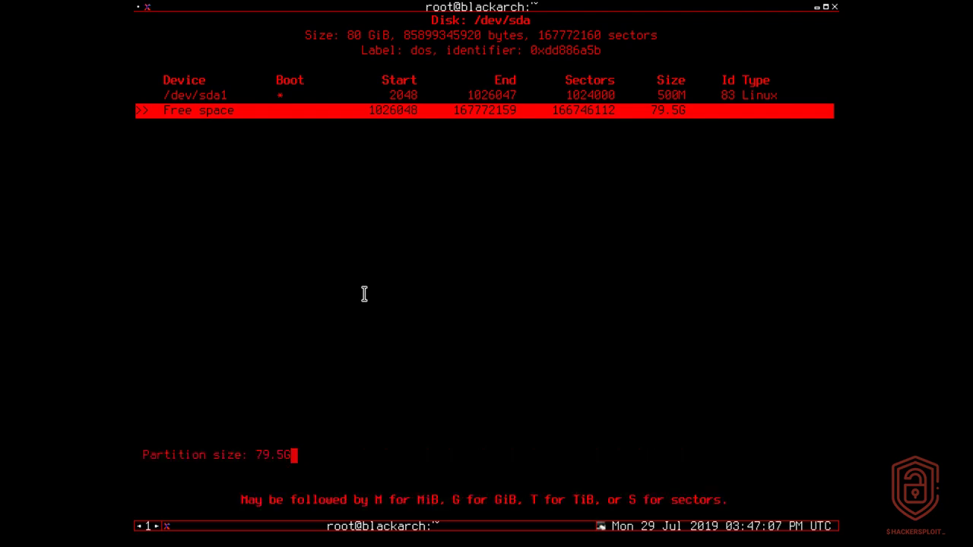
key("BackSpace")
key("BackSpace")
key("BackSpace")
key("BackSpace")
key("BackSpace")
type("1GB")
key("Return")
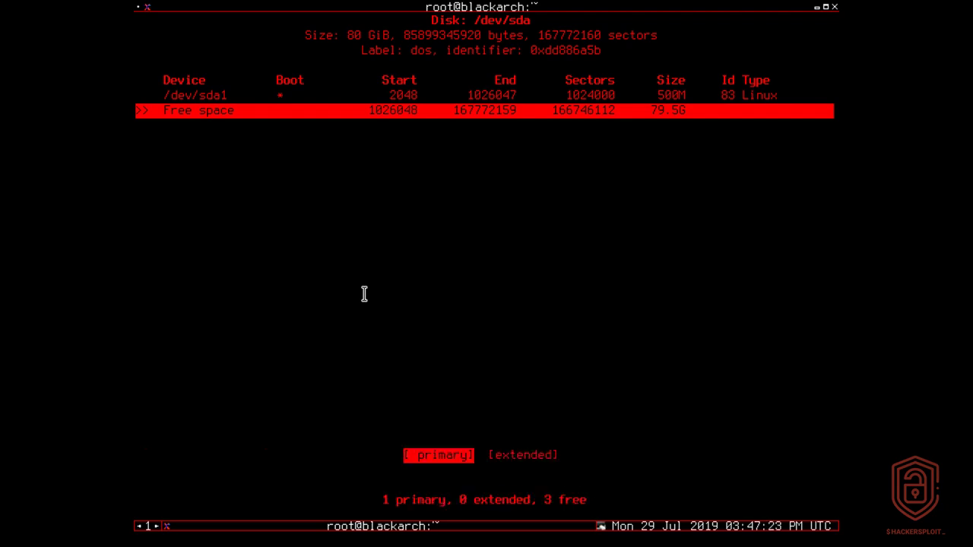
key("Return")
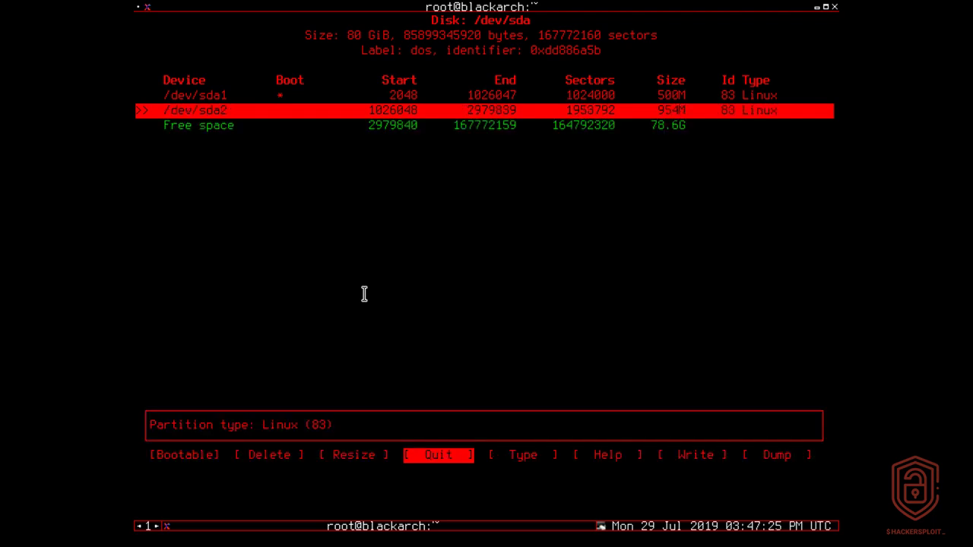
Change /dev/sda2's type to 82 Linux swap / Solaris
key("Right")
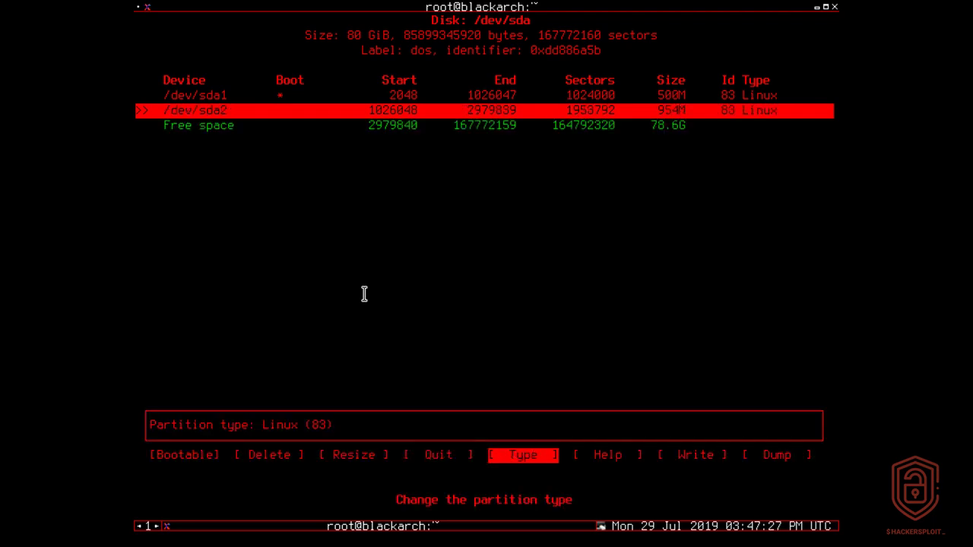
key("Return")
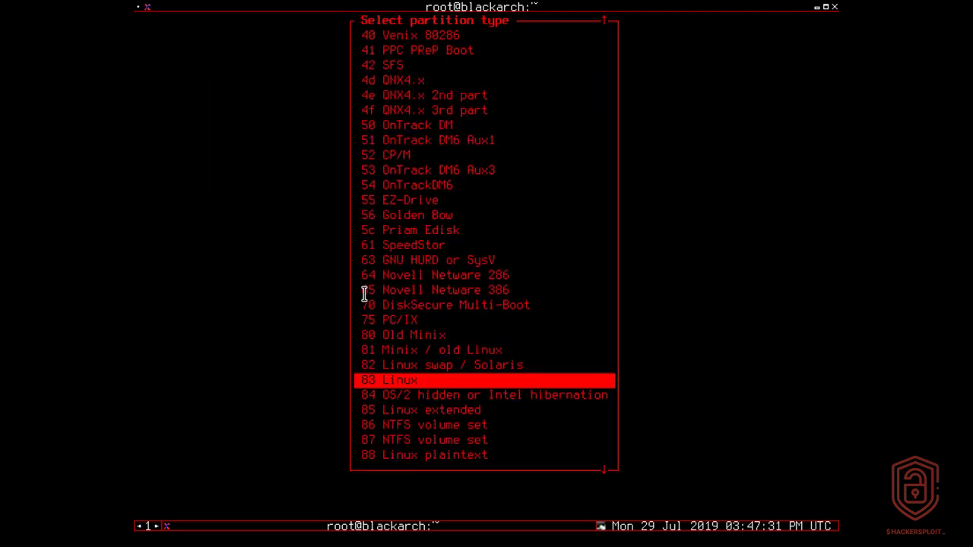
key("Up")
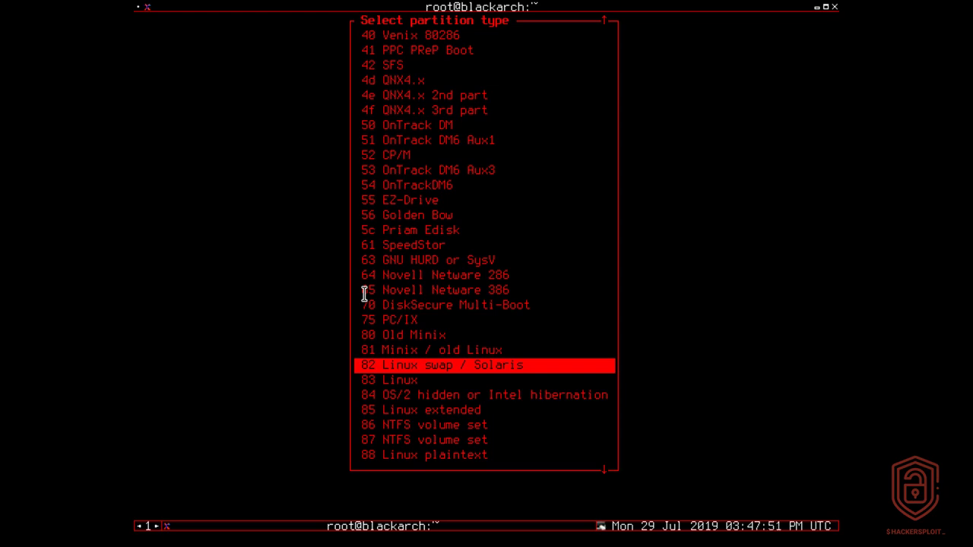
key("Return")
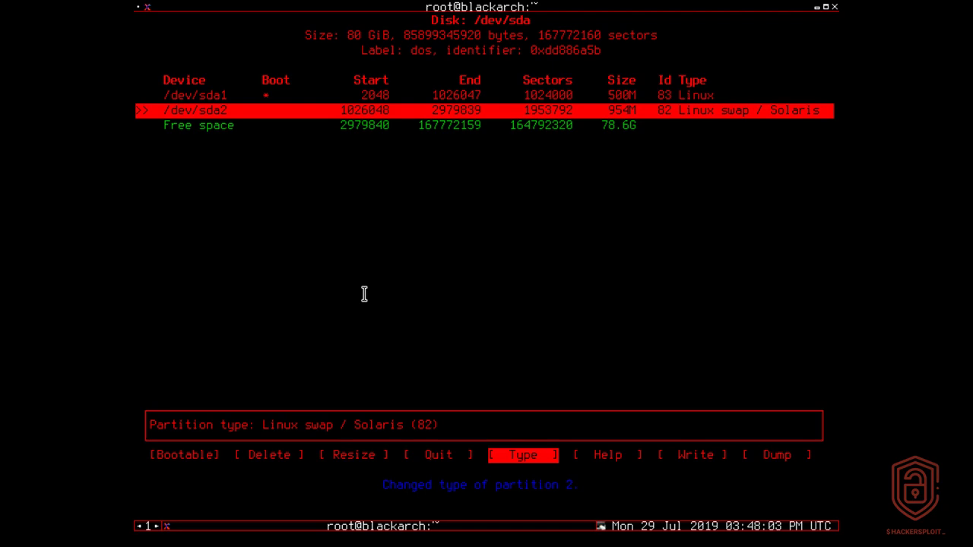
Create primary partition /dev/sda3 using the full remaining 78.6G
key("Down")
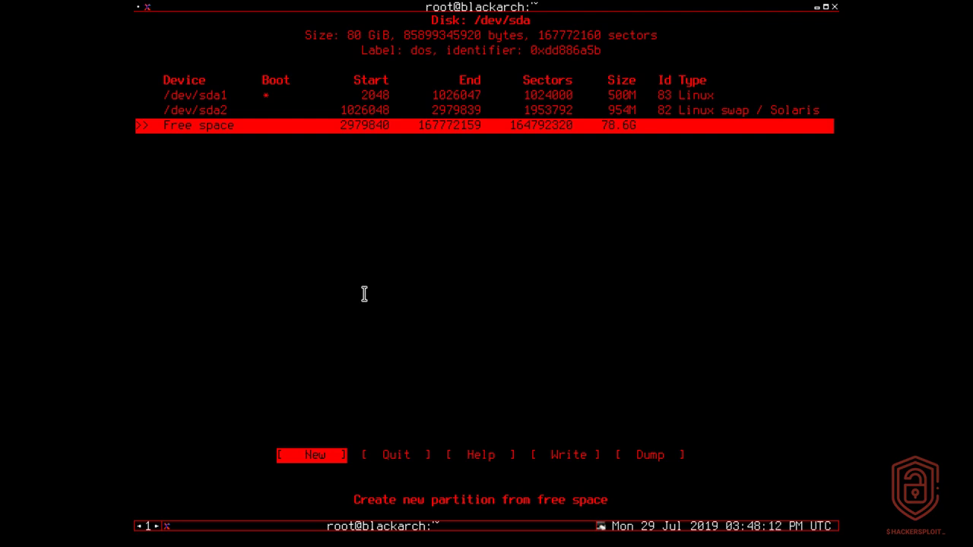
key("Return")
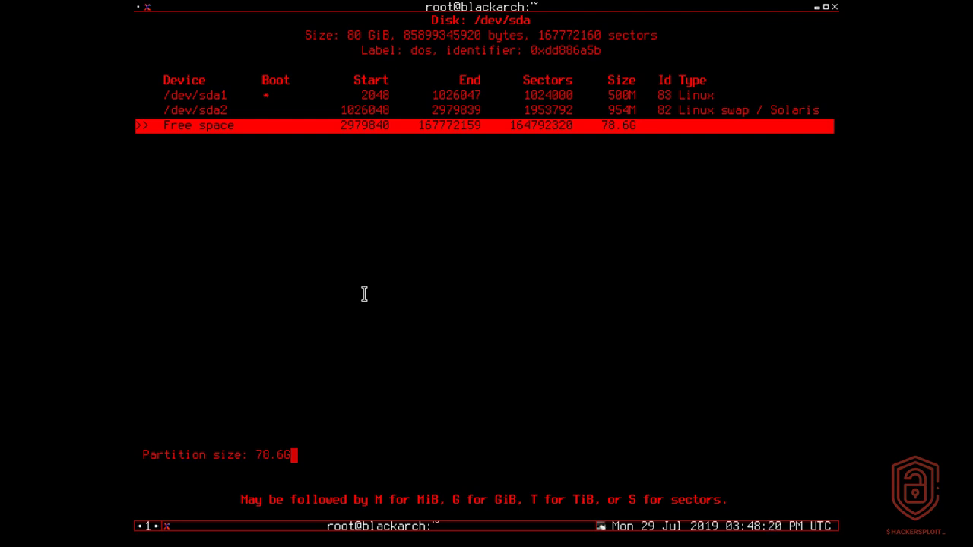
key("Return")
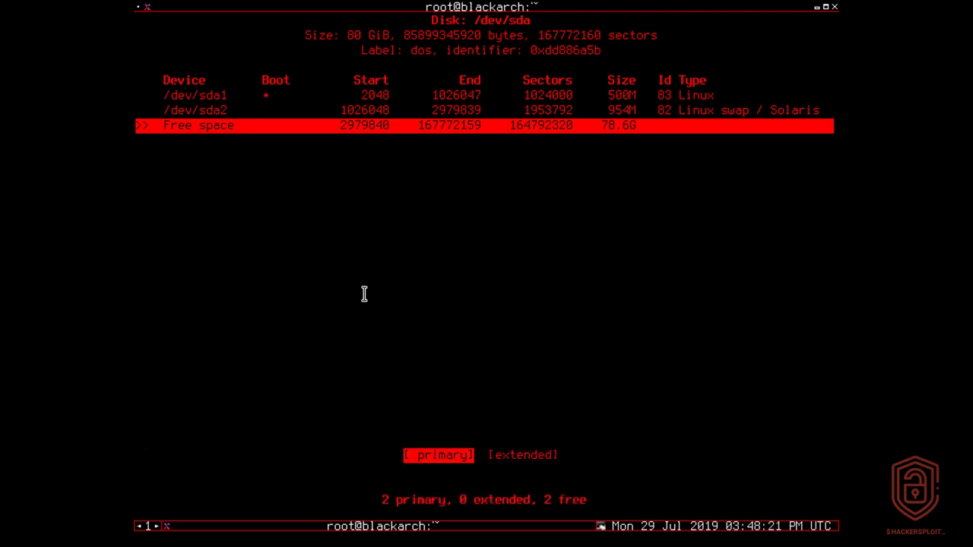
key("Return")
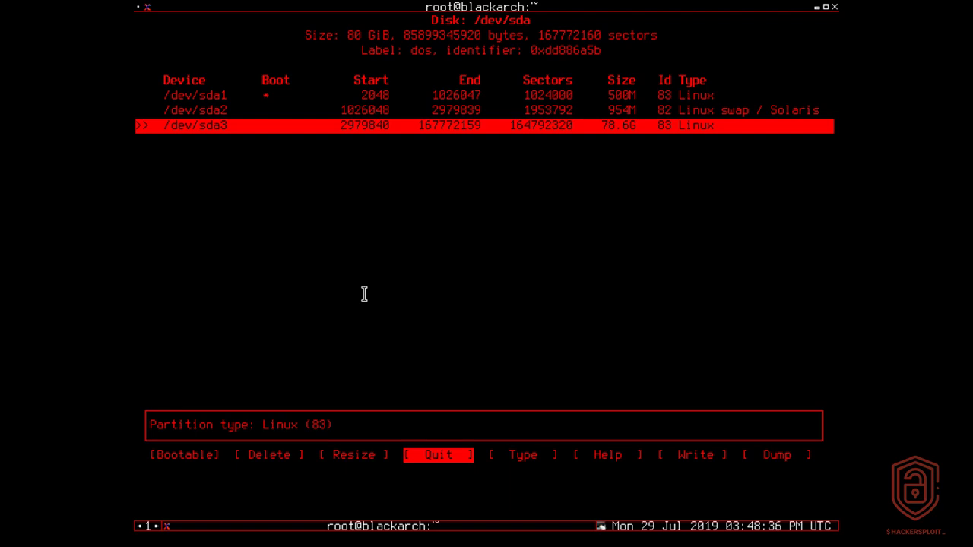
key("Right")
key("Right")
key("Right")
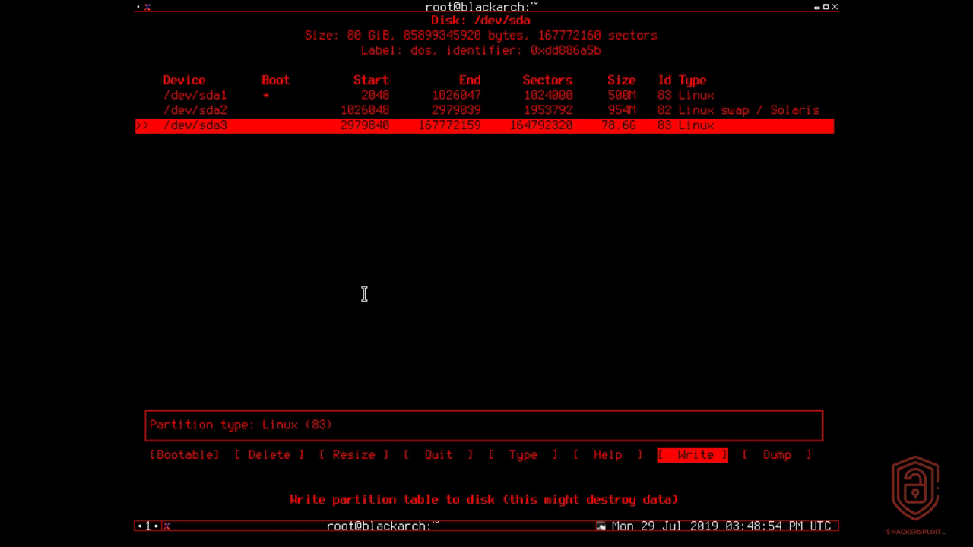
Write the partition table to disk, confirming with yes, and quit cfdisk
key("Return")
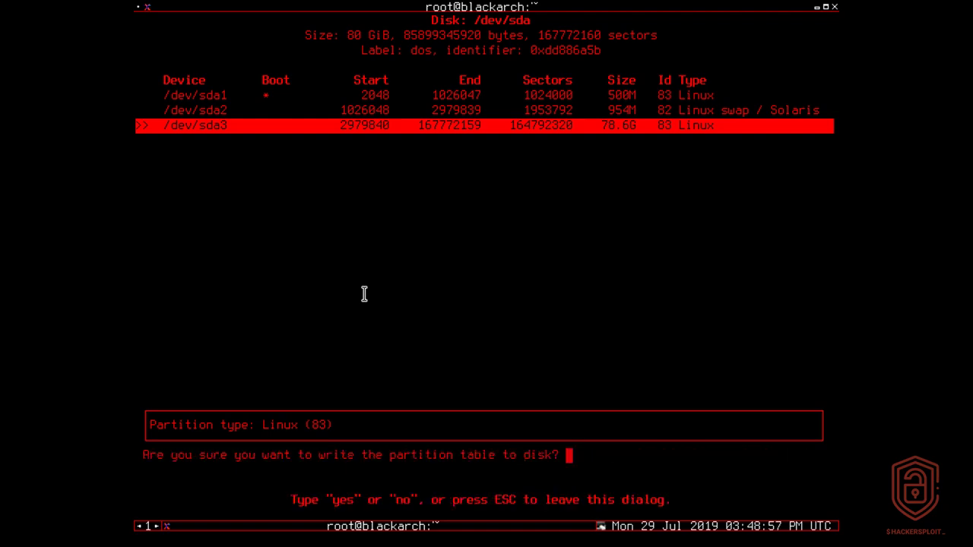
type("yes")
key("Return")
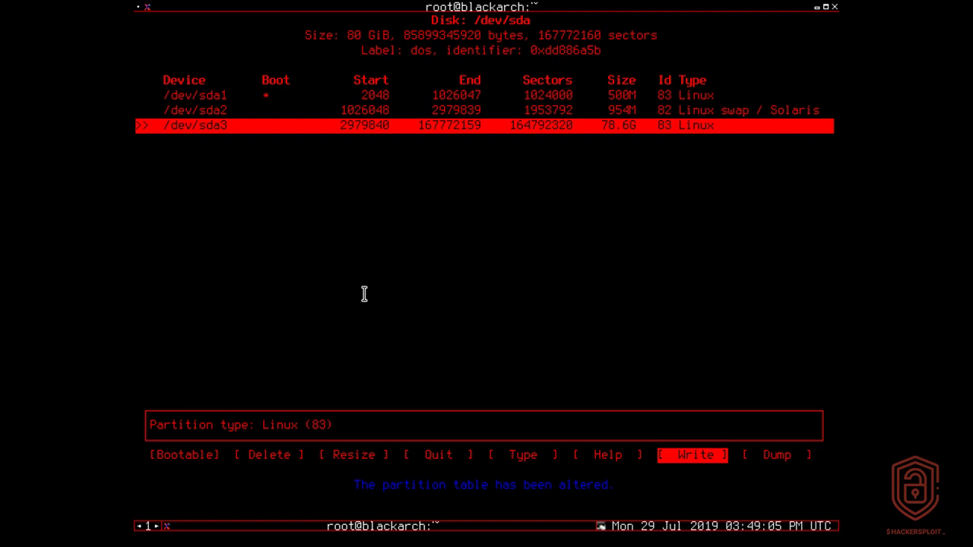
key("Left")
key("Left")
key("Left")
key("Return")
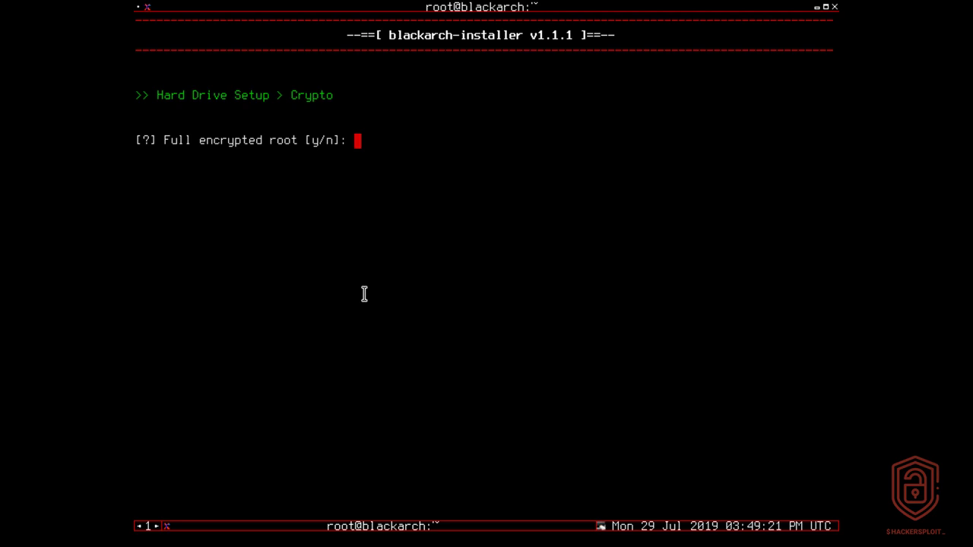
Decline root encryption and set /dev/sda1 as the ext4 boot partition
type("n")
key("Return")
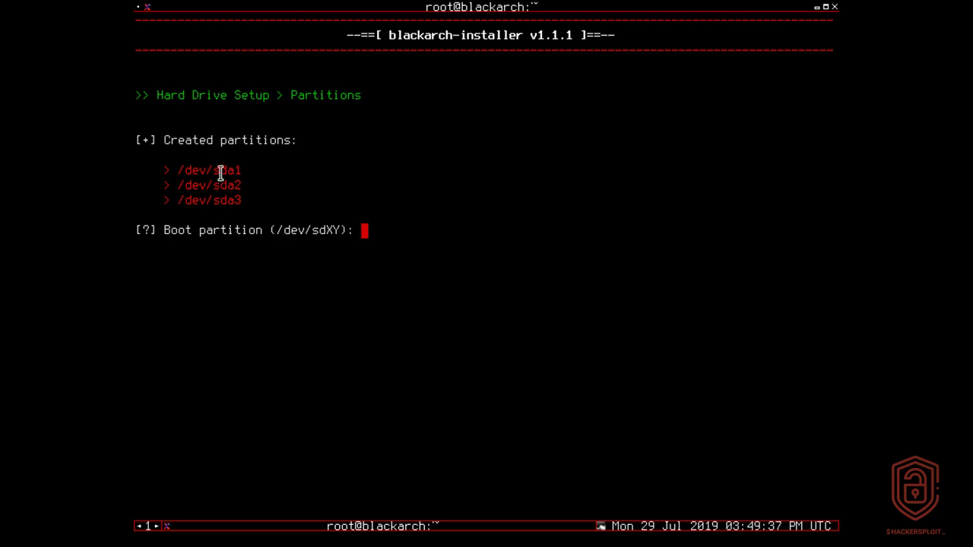
type("/dev/sda1")
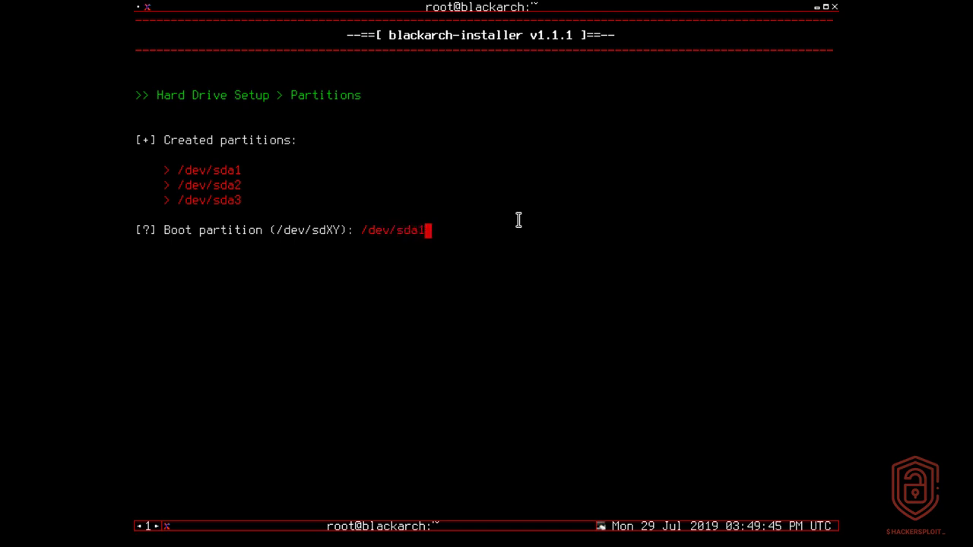
key("Return")
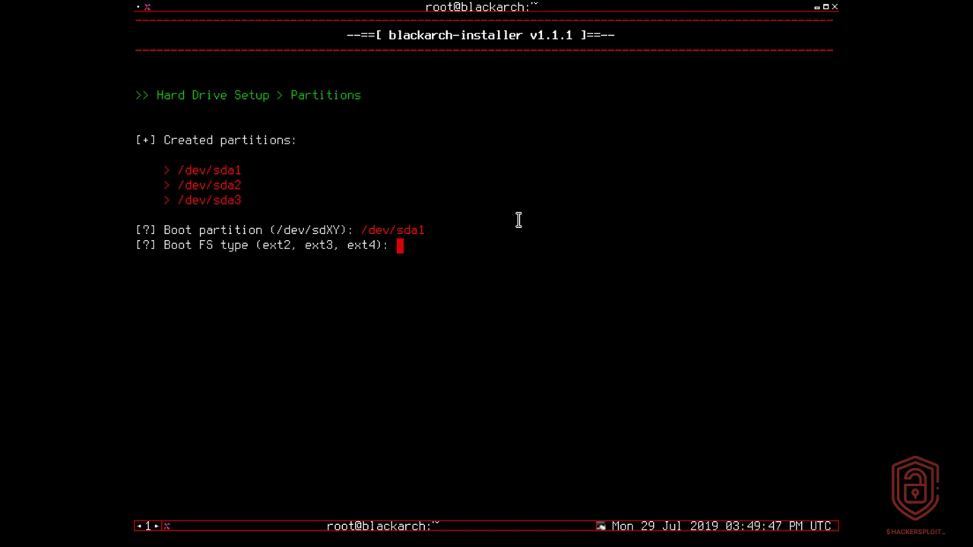
type("ext4")
key("Return")
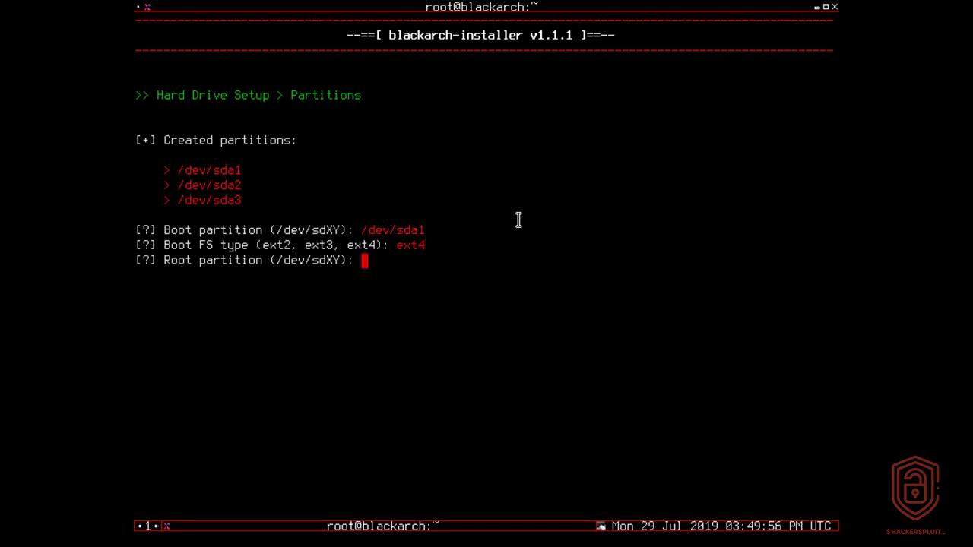
Set /dev/sda3 as the ext4 root partition
left_click_drag(177, 199, 251, 200)
left_click(390, 263)
type("/dev/sda3")
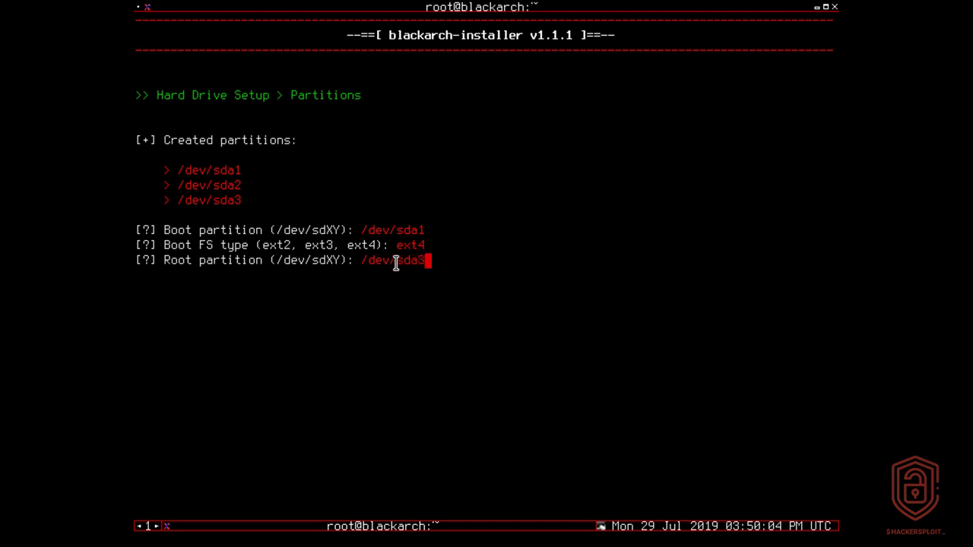
key("Return")
type("ext4")
key("Return")
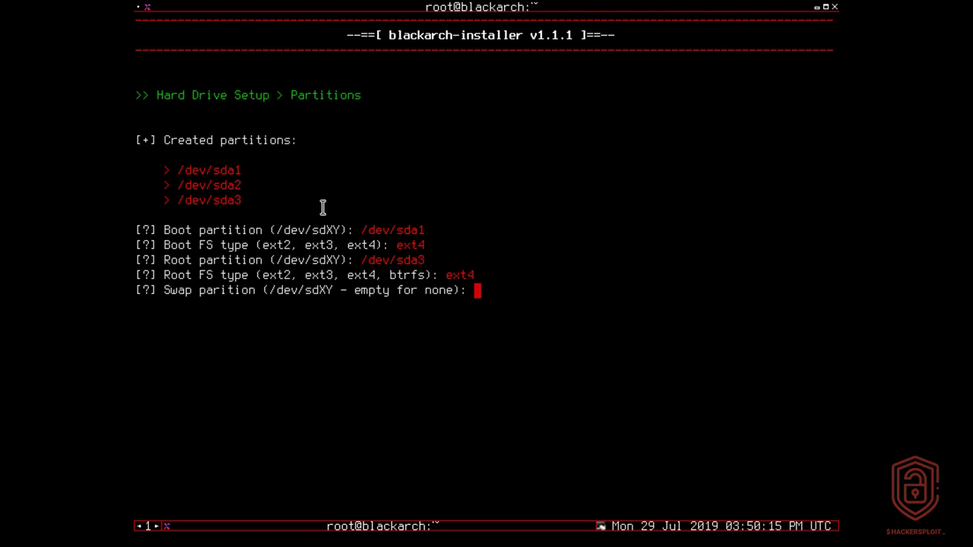
Set /dev/sda2 as the swap partition
triple_click(235, 185)
left_click(320, 194)
type("/dev/sda2")
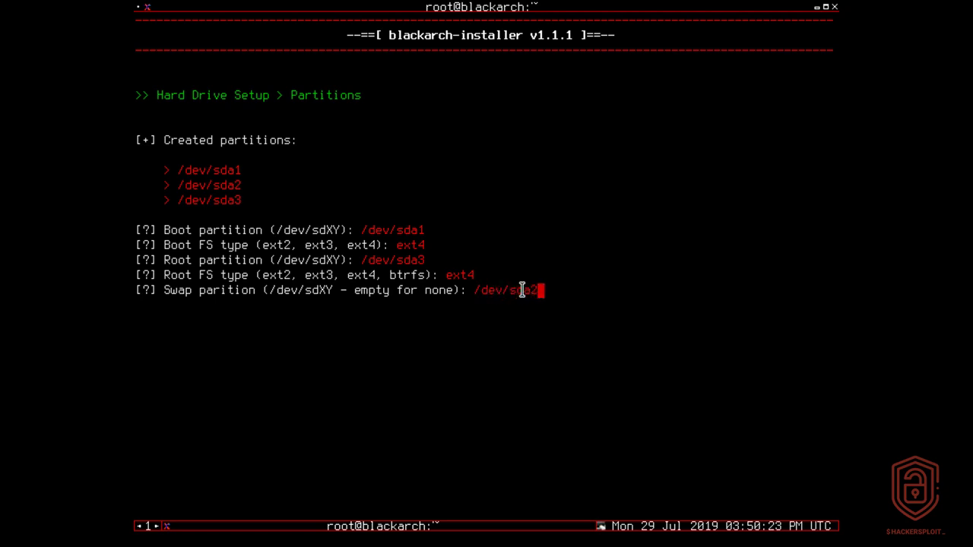
key("Return")
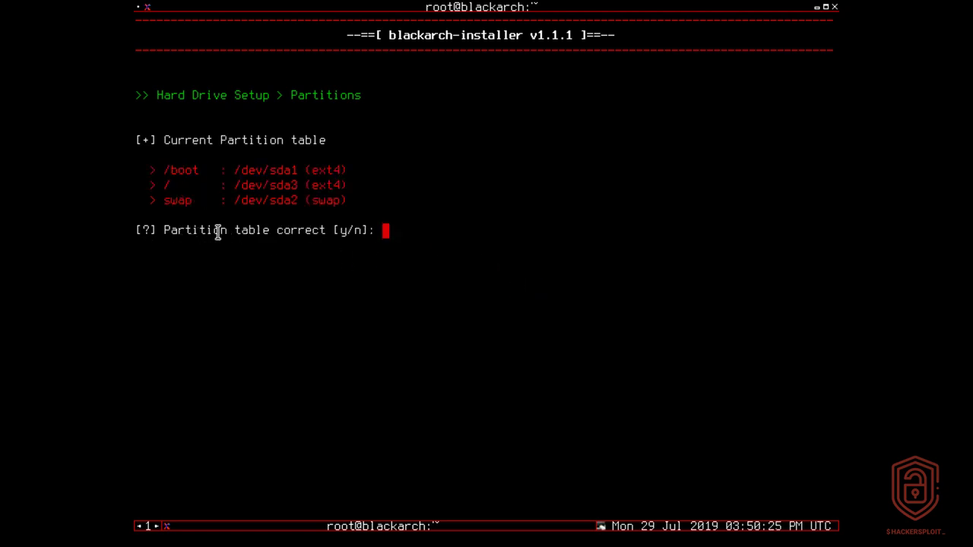
Confirm the partition table is correct and agree to format the partitions
type("y")
key("Return")
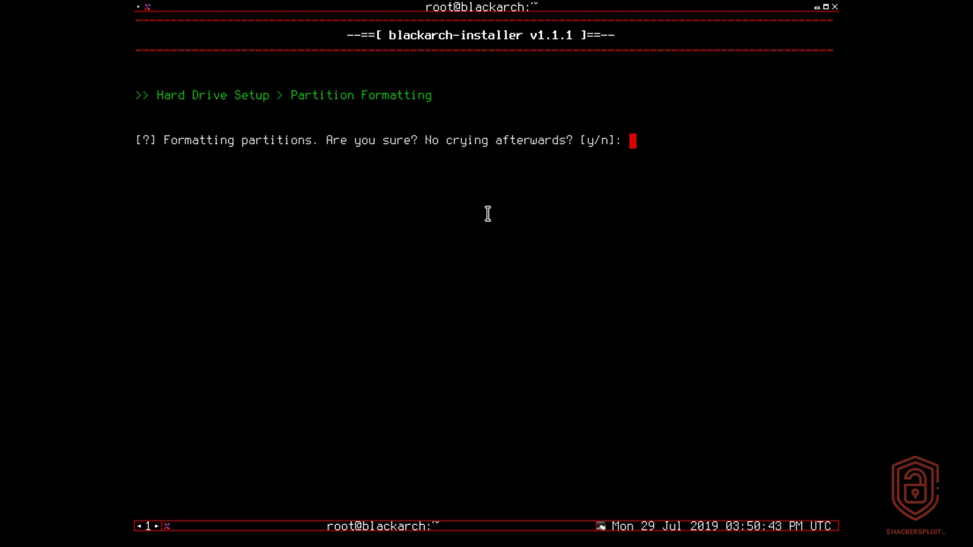
type("y")
key("Return")
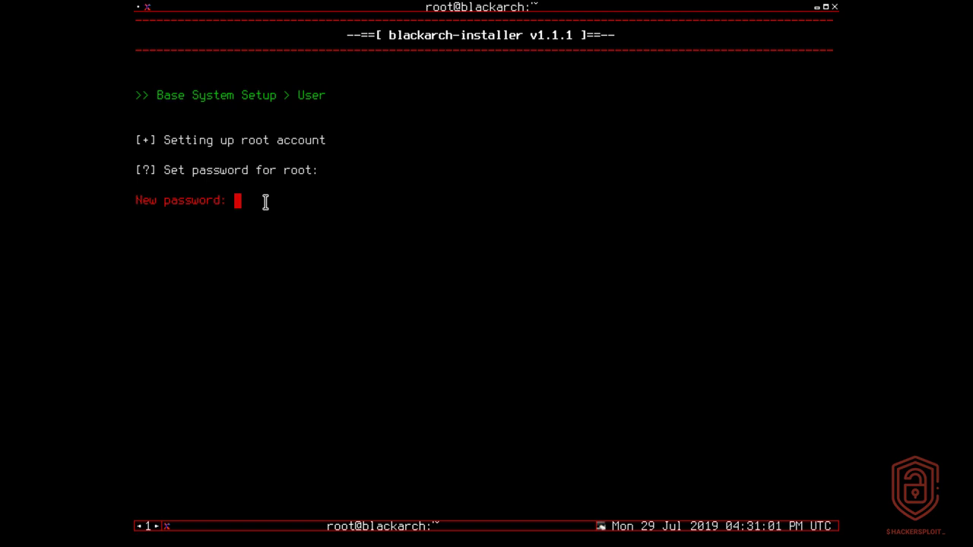
Set and confirm the root password, then answer y to create a normal user
key("Return")
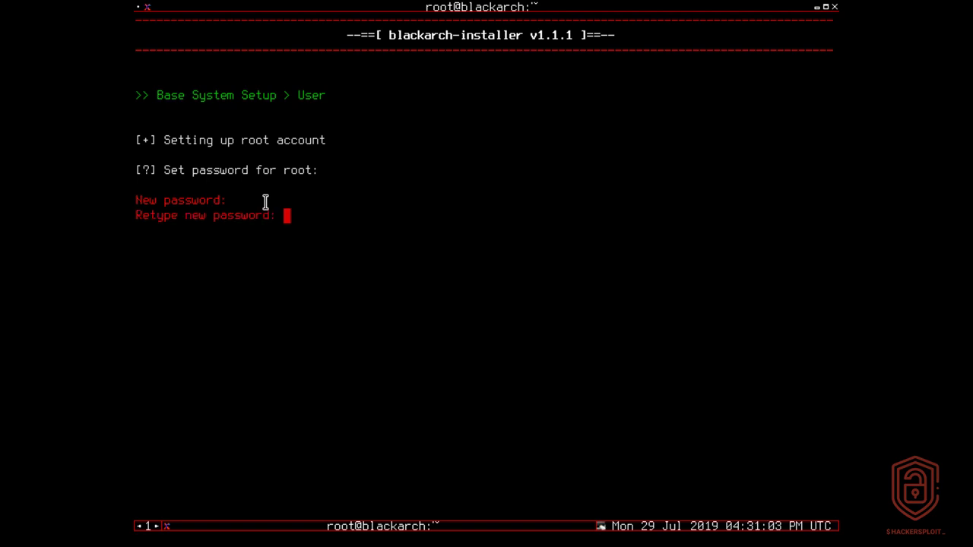
key("Return")
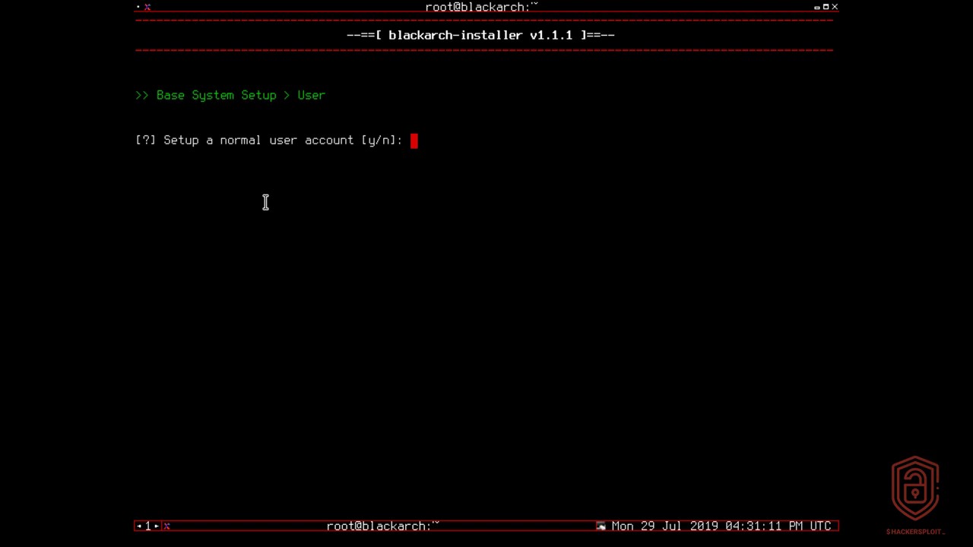
type("y")
key("Return")
Enter the new account's user name, then set and confirm its password
type("alexis")
key("Return")
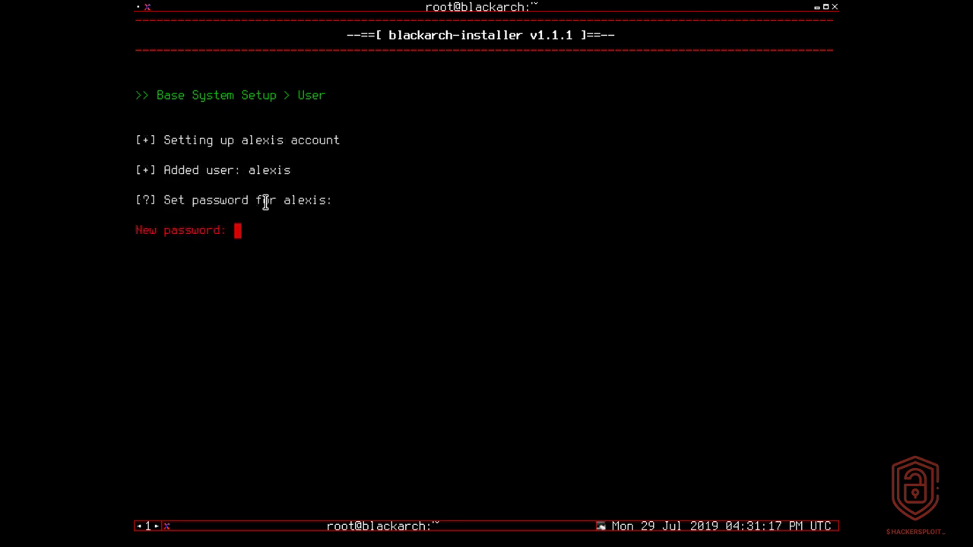
key("Return")
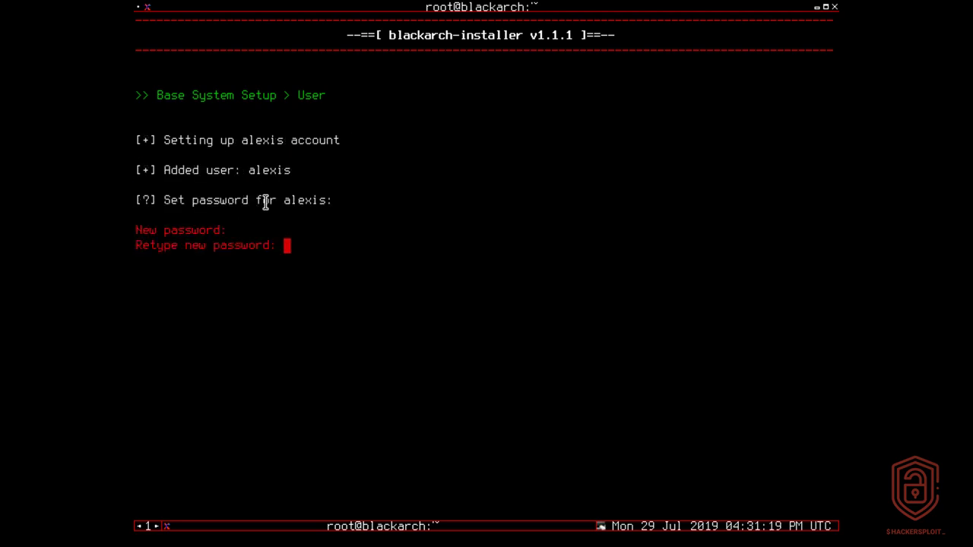
key("Return")
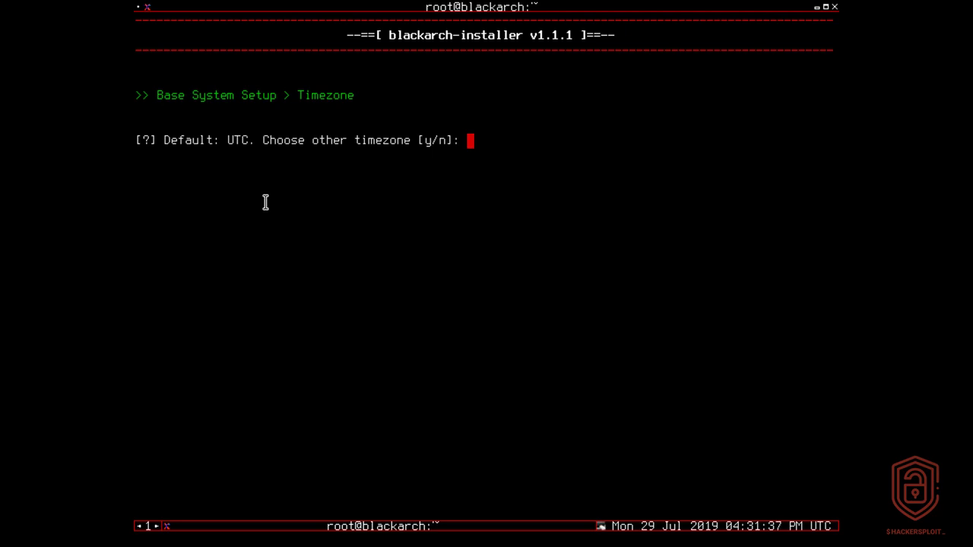
Answer y to change the timezone, set it to UTC, and type reboot once installation succeeds
type("y")
key("Return")
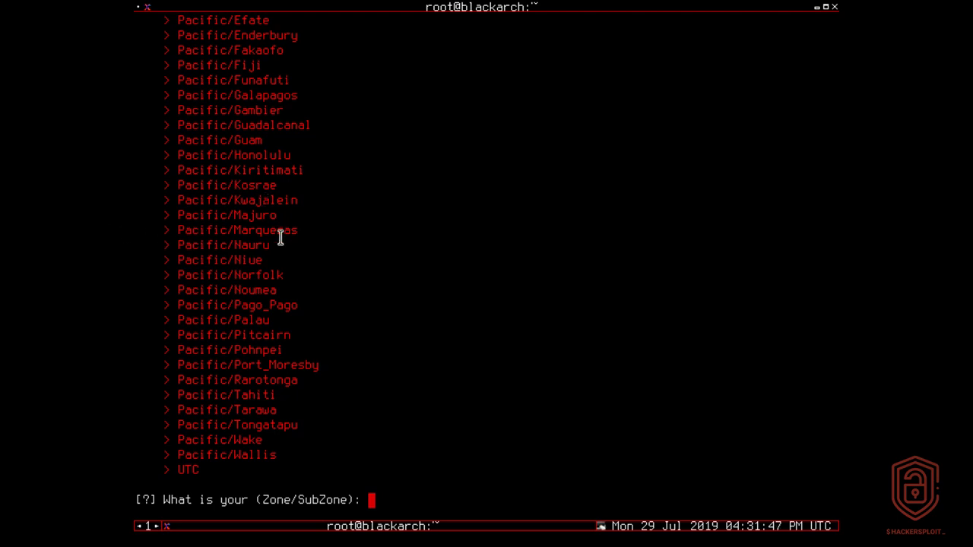
scroll(280, 234, "up", 10)
scroll(281, 238, "up", 7)
scroll(281, 238, "down", 20)
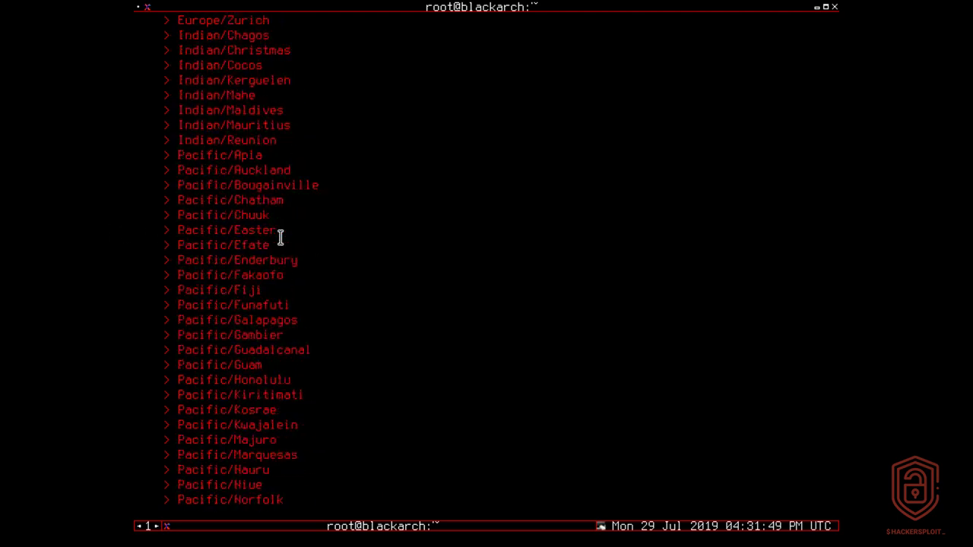
type("UTC")
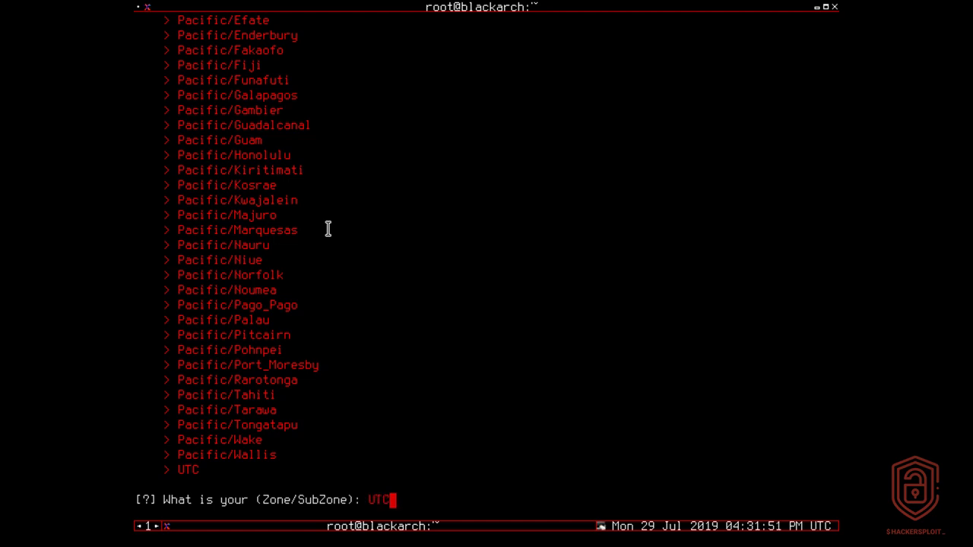
key("Return")
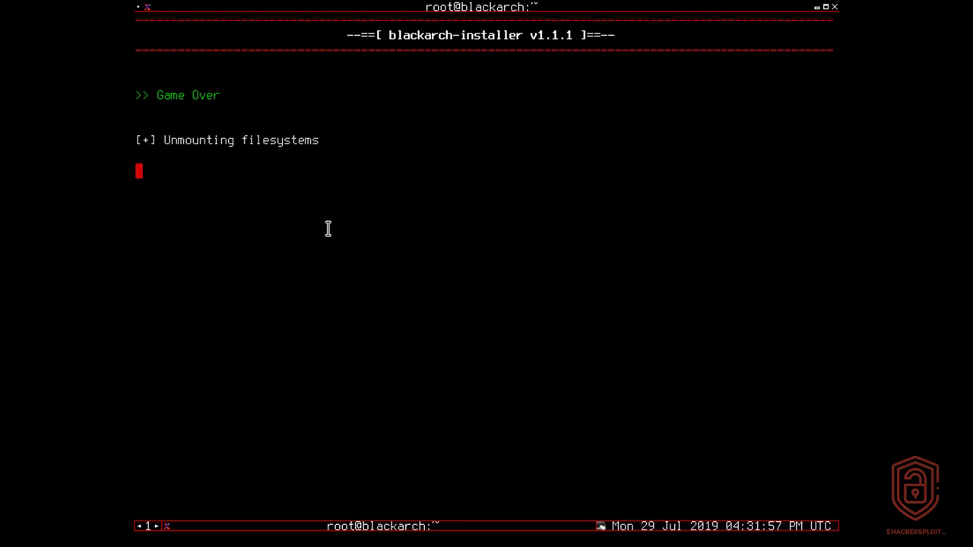
left_click_drag(173, 95, 247, 96)
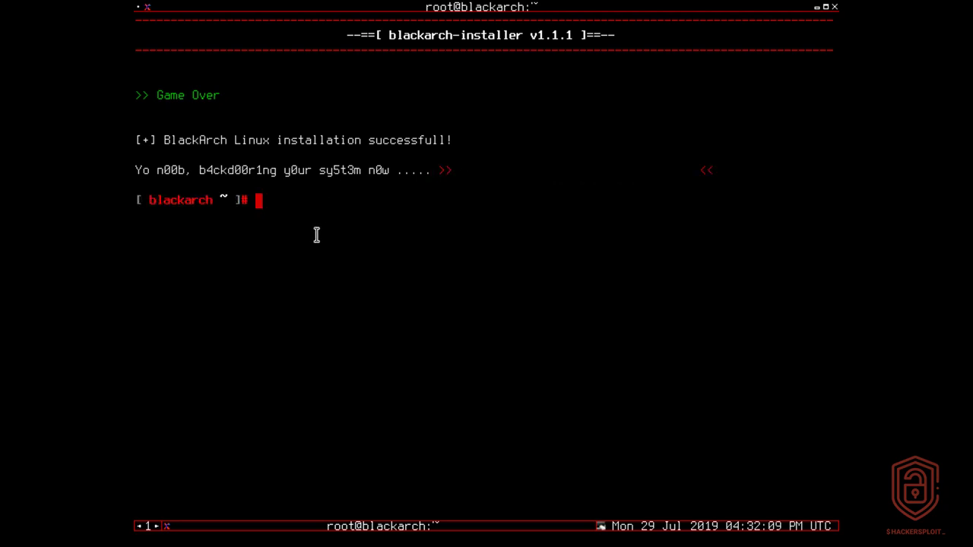
type("reboot")
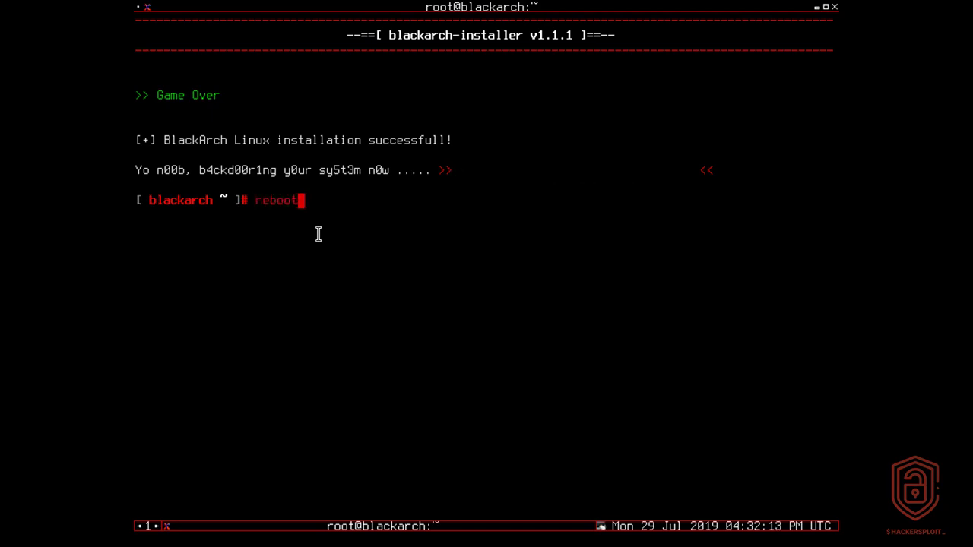
Reboot the VM and boot the BlackArch Linux entry from the GRUB menu
key("Return")
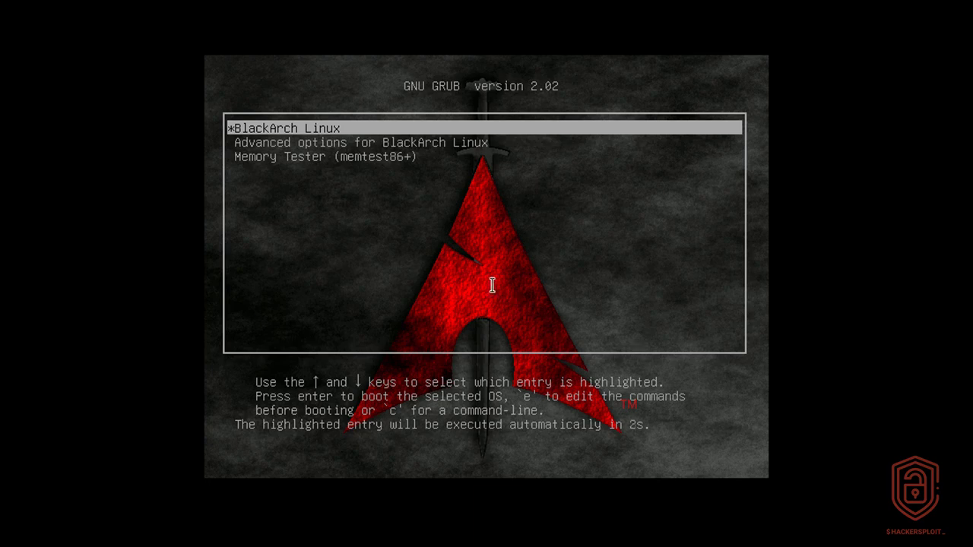
key("Down")
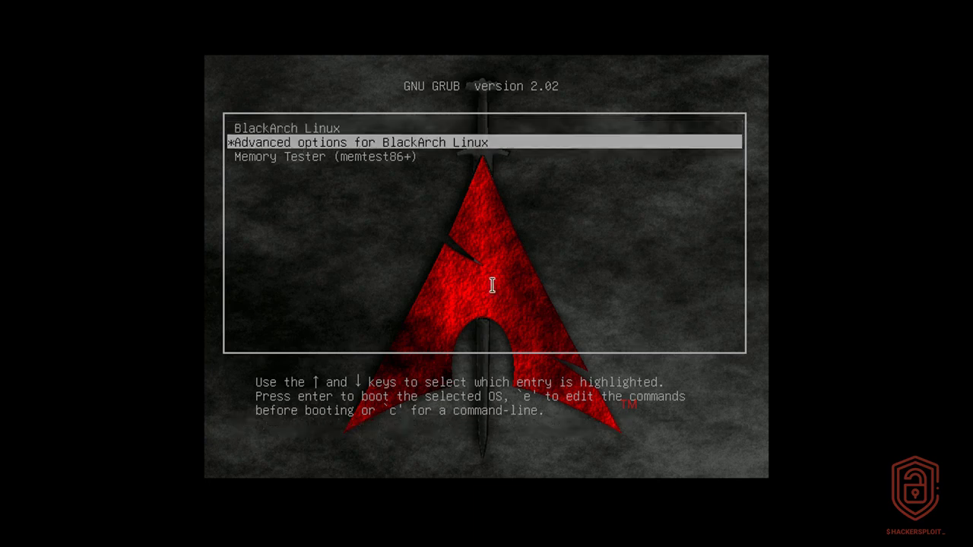
key("Up")
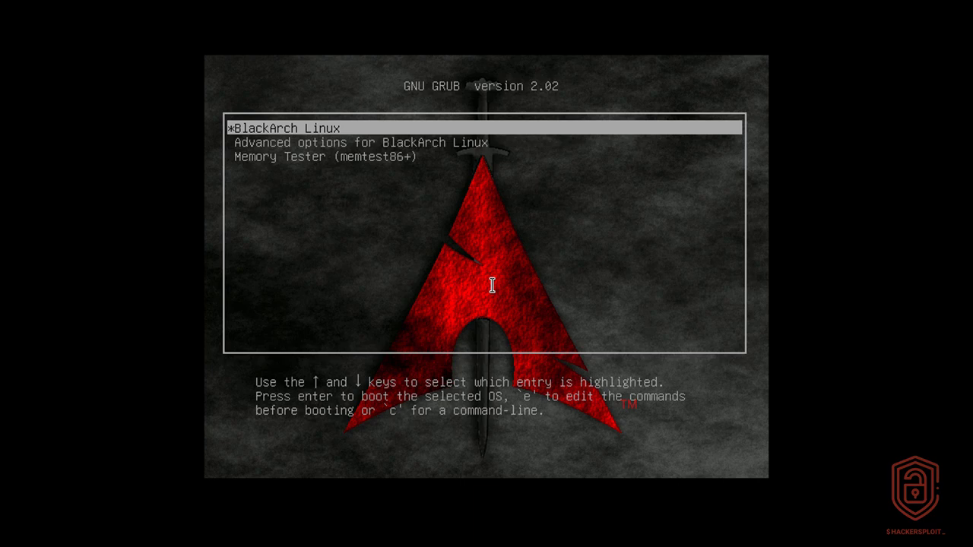
key("Return")
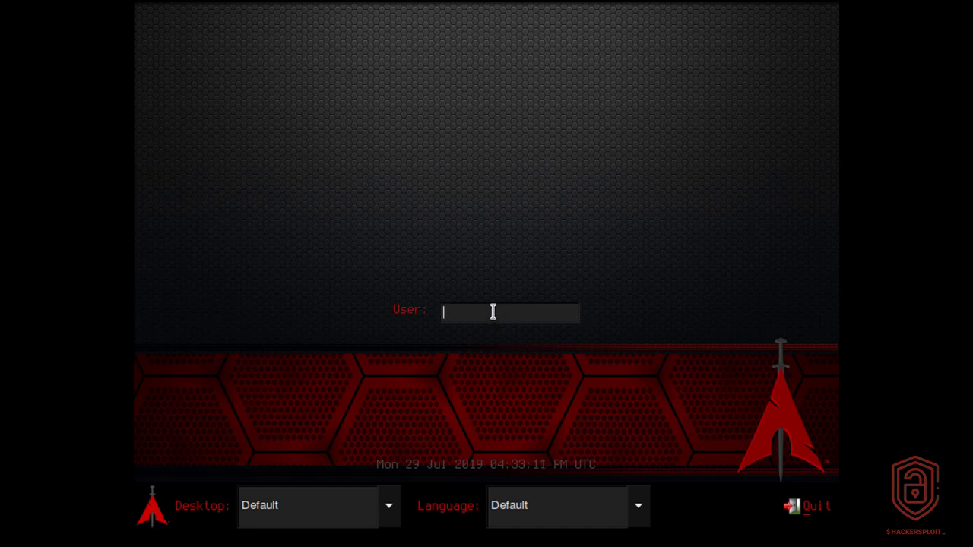
Log in as root with the root account's password
type("root")
key("Return")
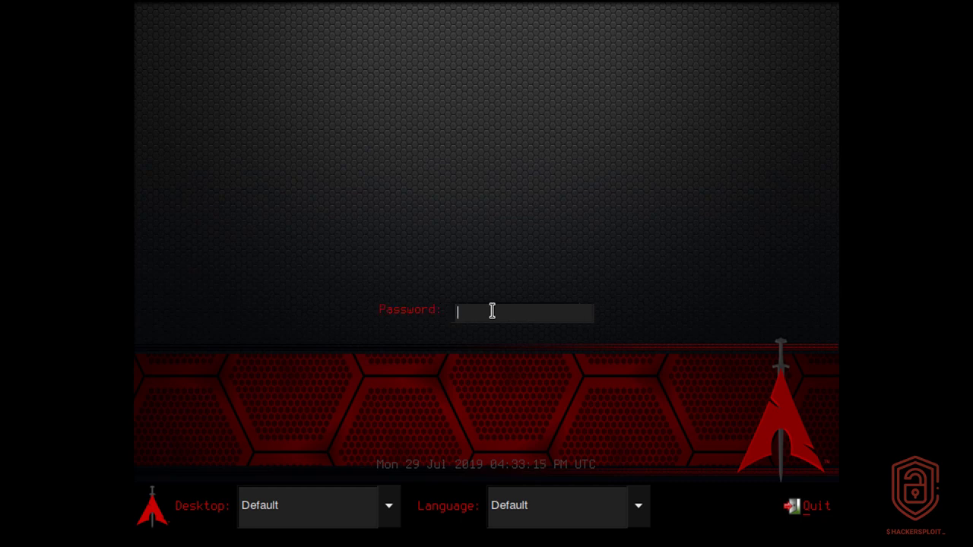
type("blackarch")
key("Return")
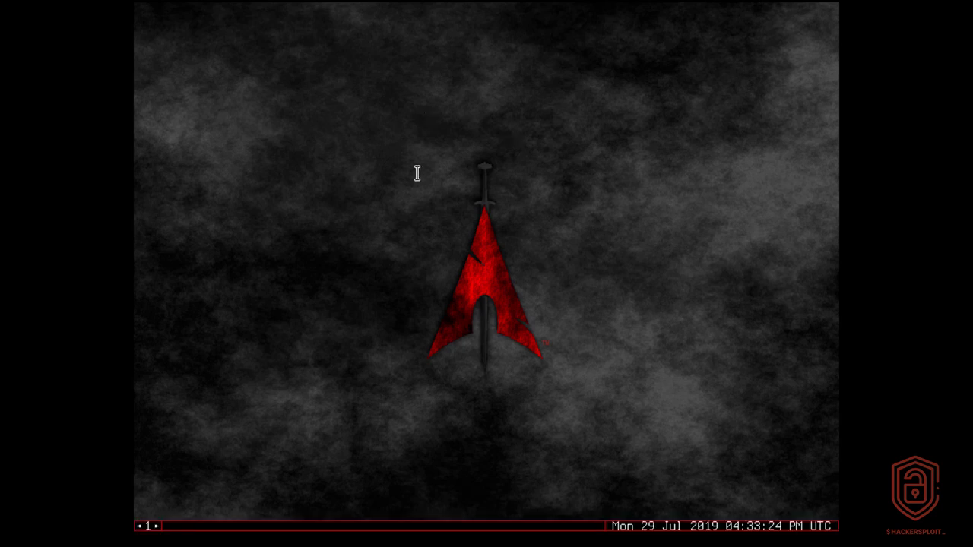
Open a red xterm from the desktop menu and run fdisk -l
right_click(442, 152)
mouse_move(465, 170)
left_click(589, 168)
type("fdisk -l")
key("Return")
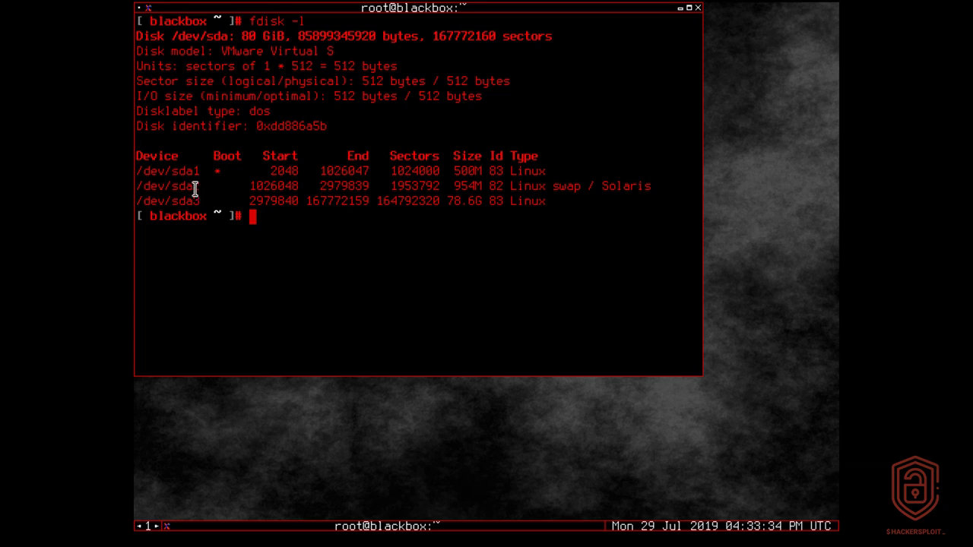
Highlight the sda1 boot, sda2 swap and sda3 root rows, then centre the terminal
left_click_drag(197, 175, 336, 168)
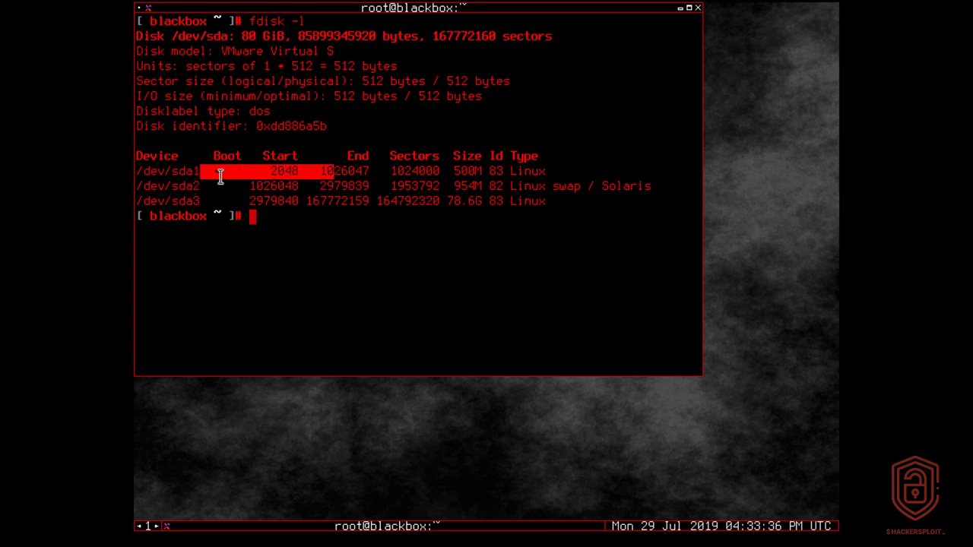
left_click_drag(194, 175, 210, 176)
left_click_drag(198, 186, 440, 186)
left_click(295, 205)
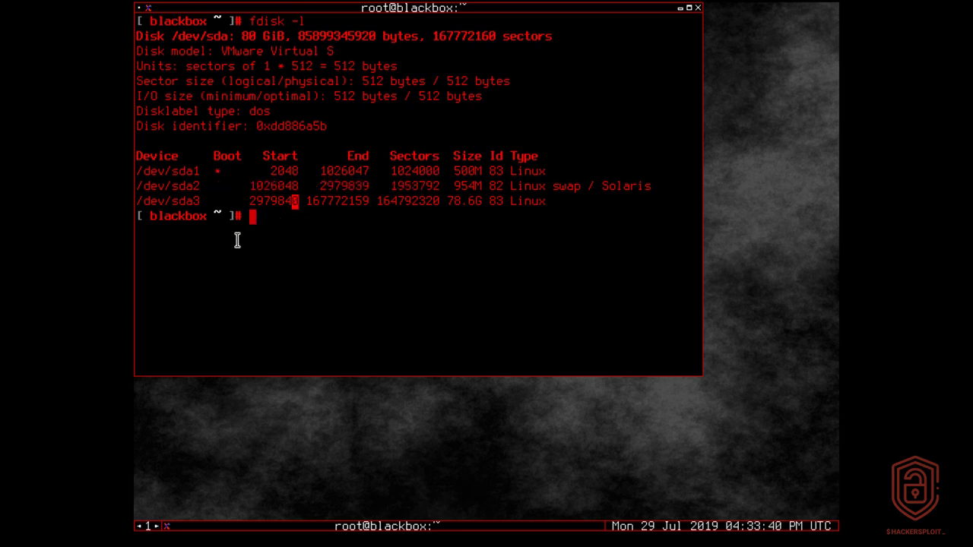
left_click_drag(202, 201, 541, 200)
left_click(416, 128)
left_click_drag(455, 7, 524, 73)
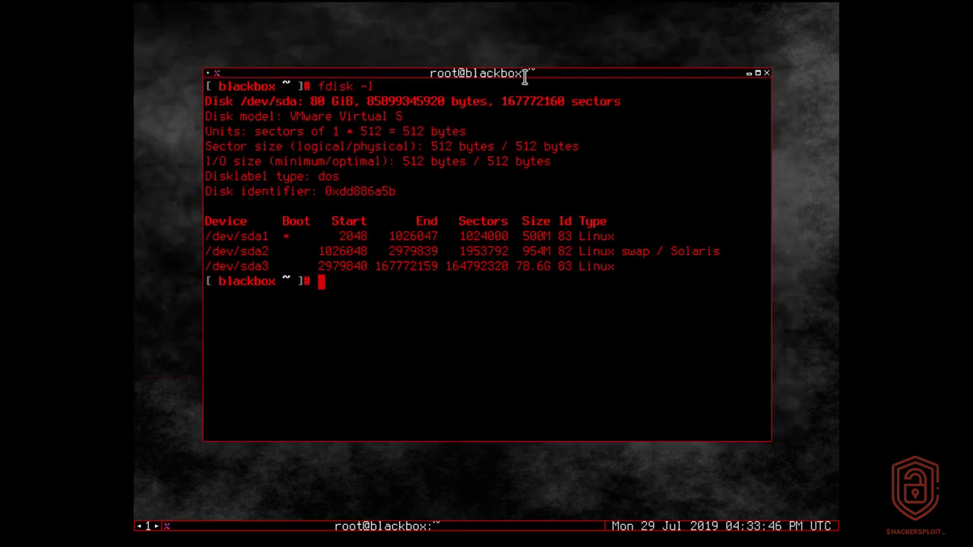